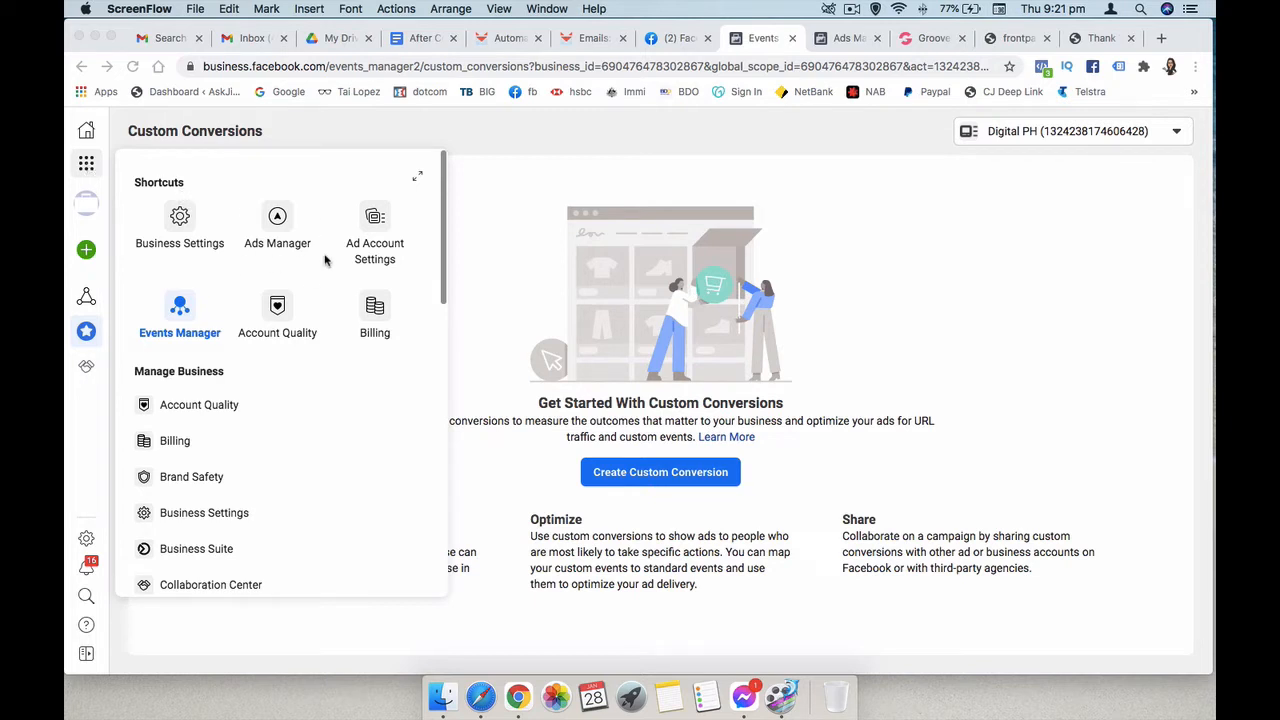
Open Events Manager for the Digital PH ad account and go to its custom conversions.
click(181, 312)
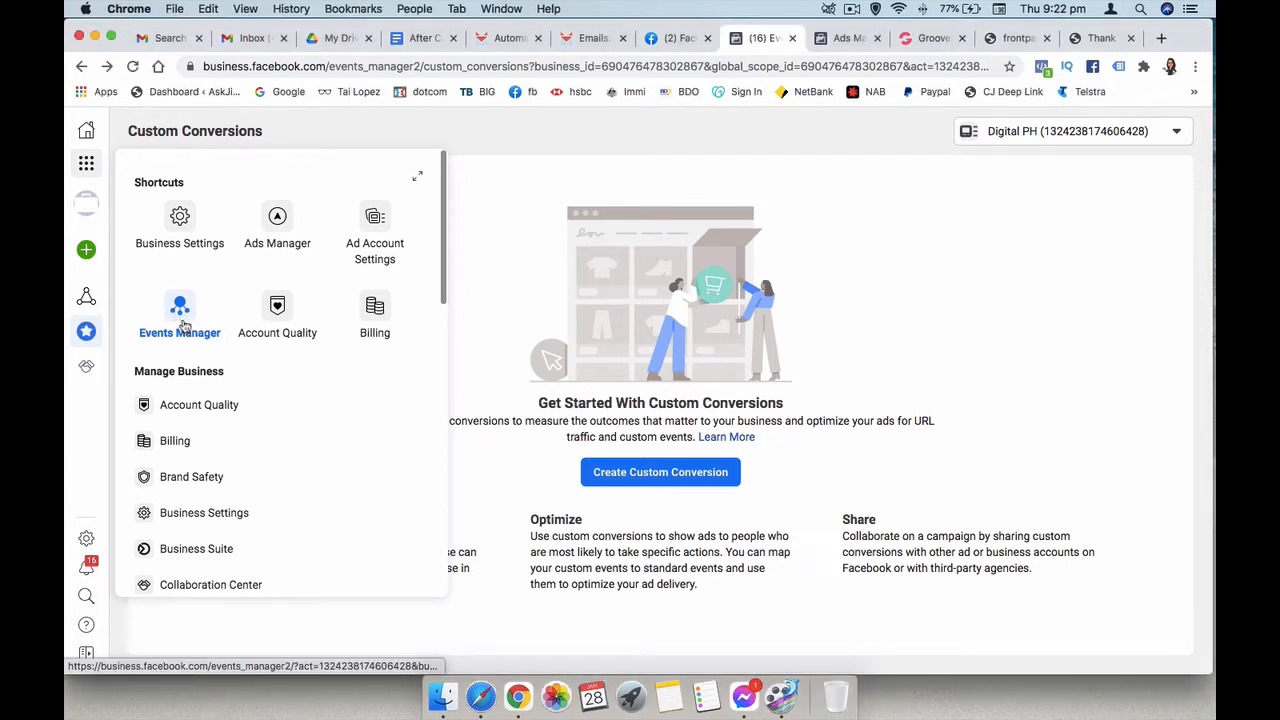
click(181, 318)
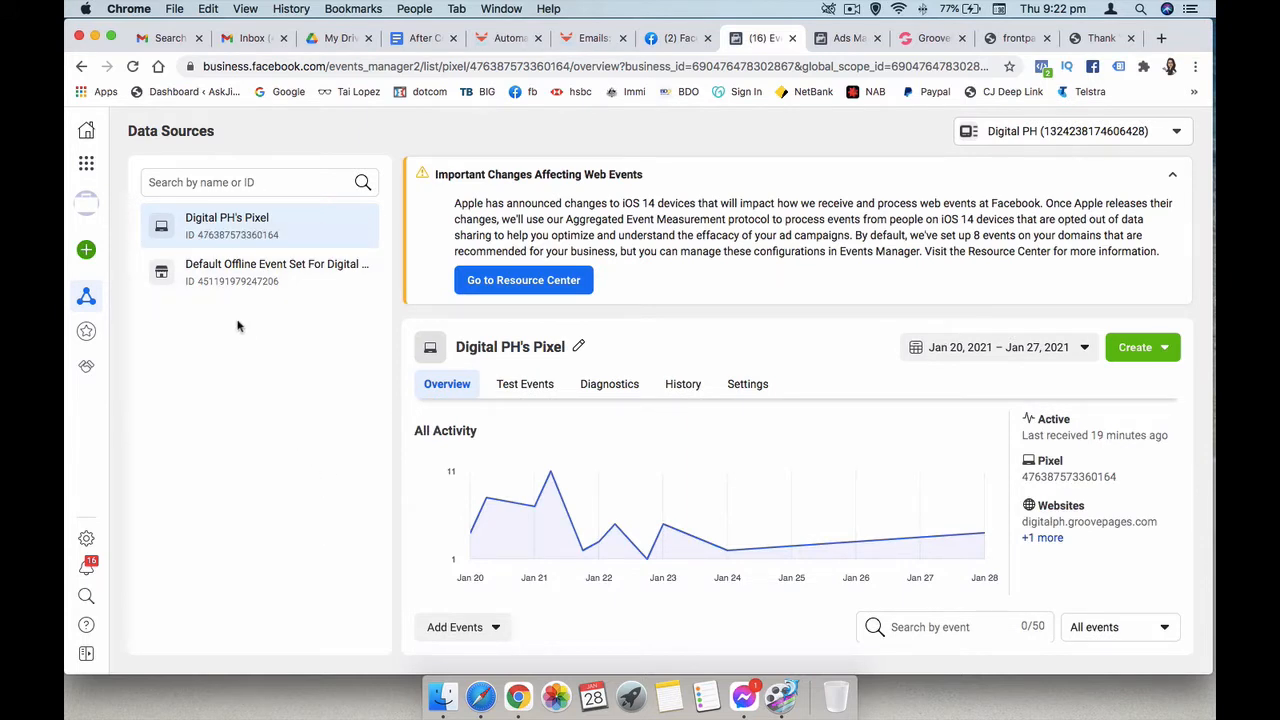
mouse_move(86, 336)
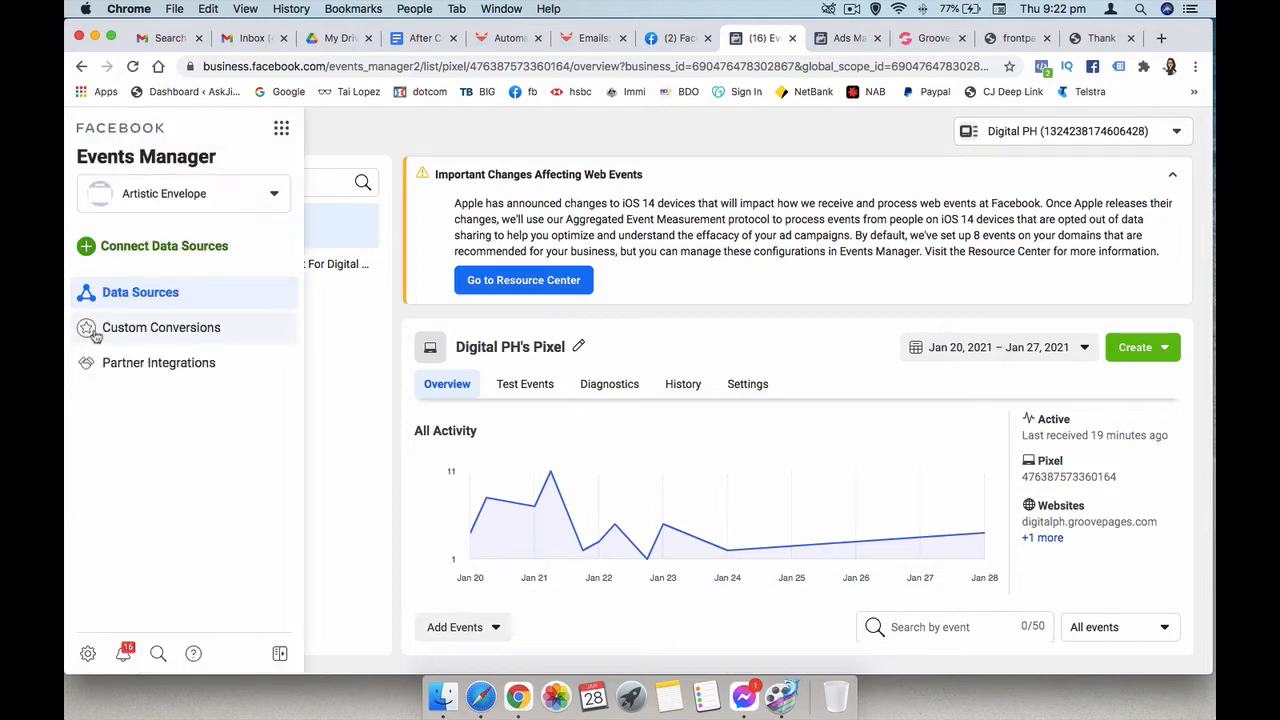
click(158, 330)
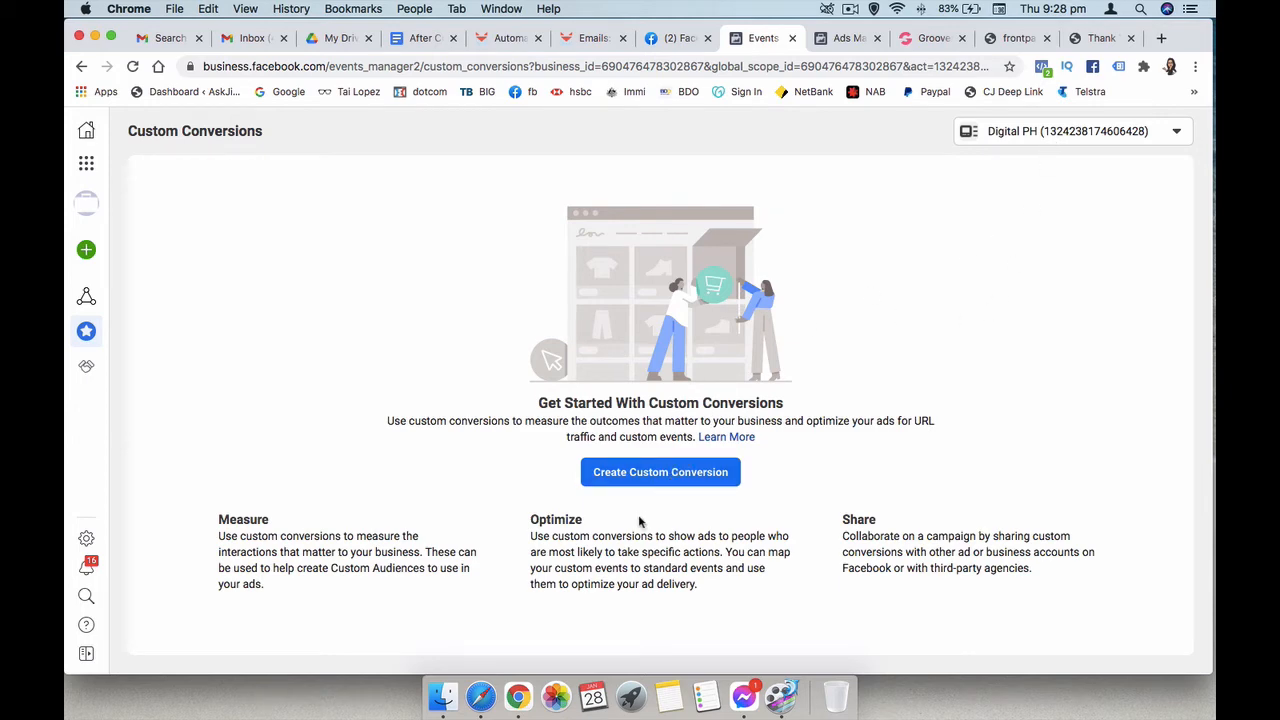
Start a custom conversion named "Landing Page Views DPH" with the description "Landing Page".
click(657, 476)
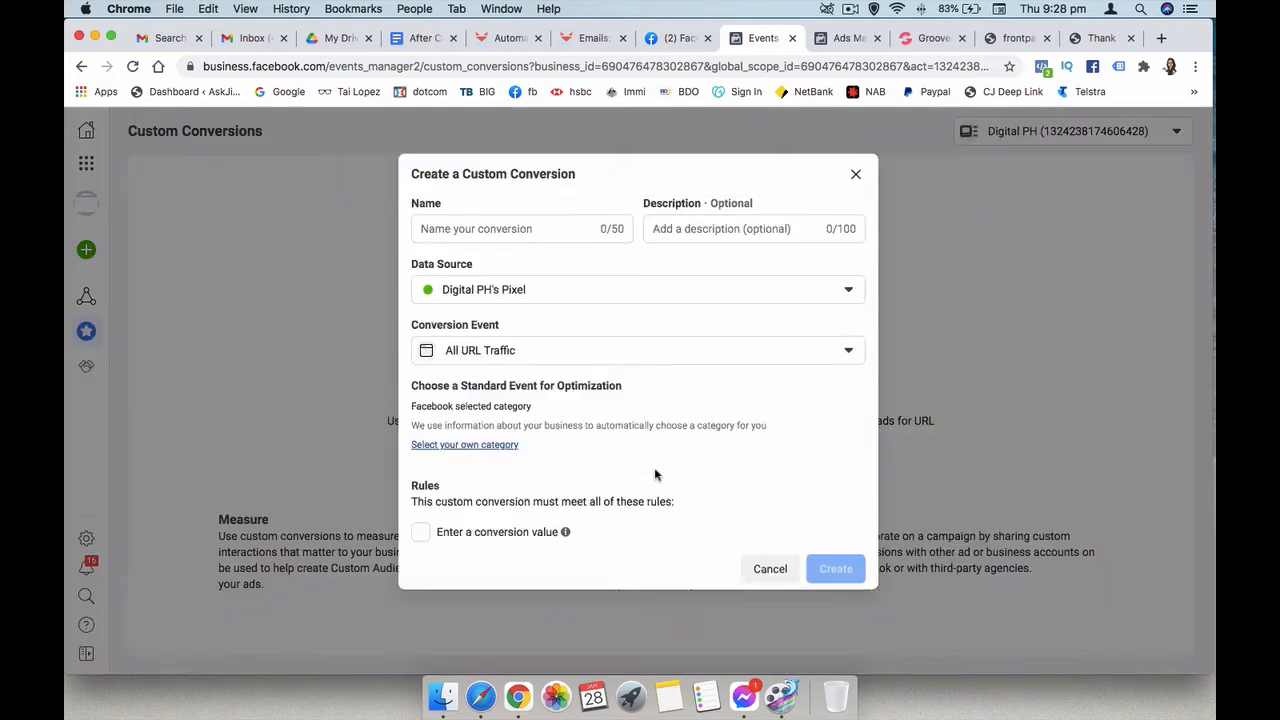
click(525, 213)
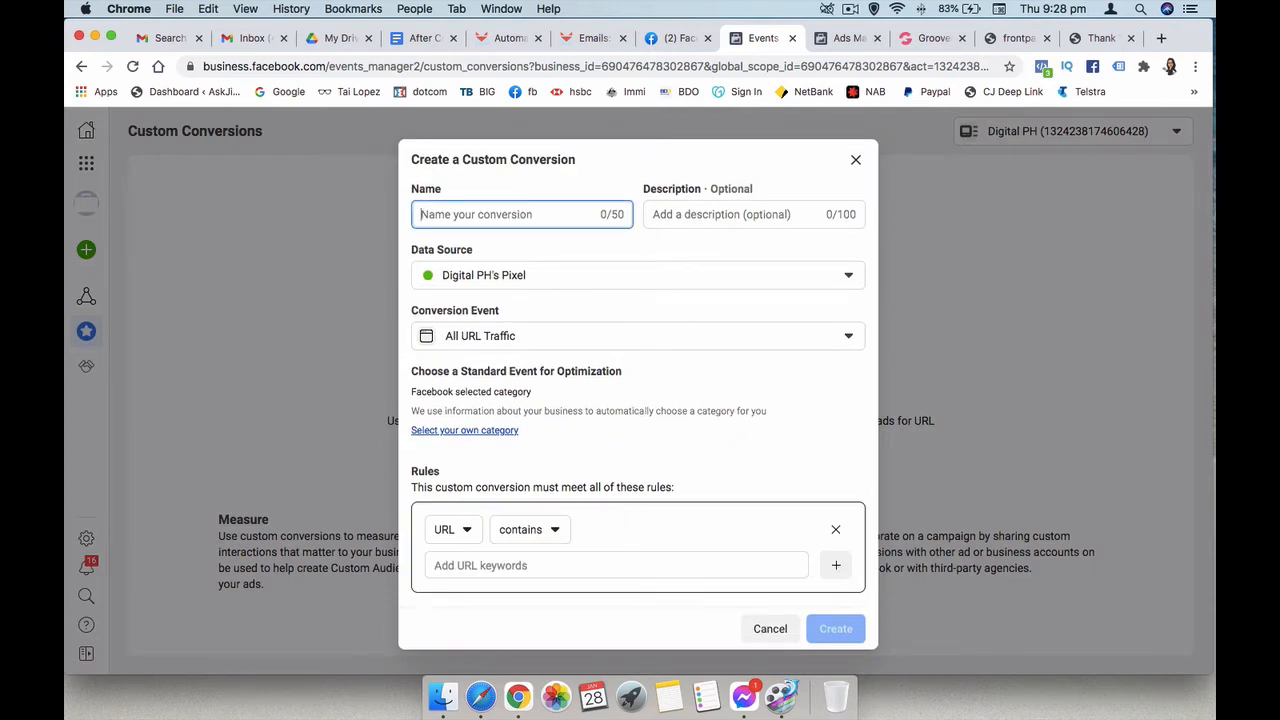
text(Landing Page )
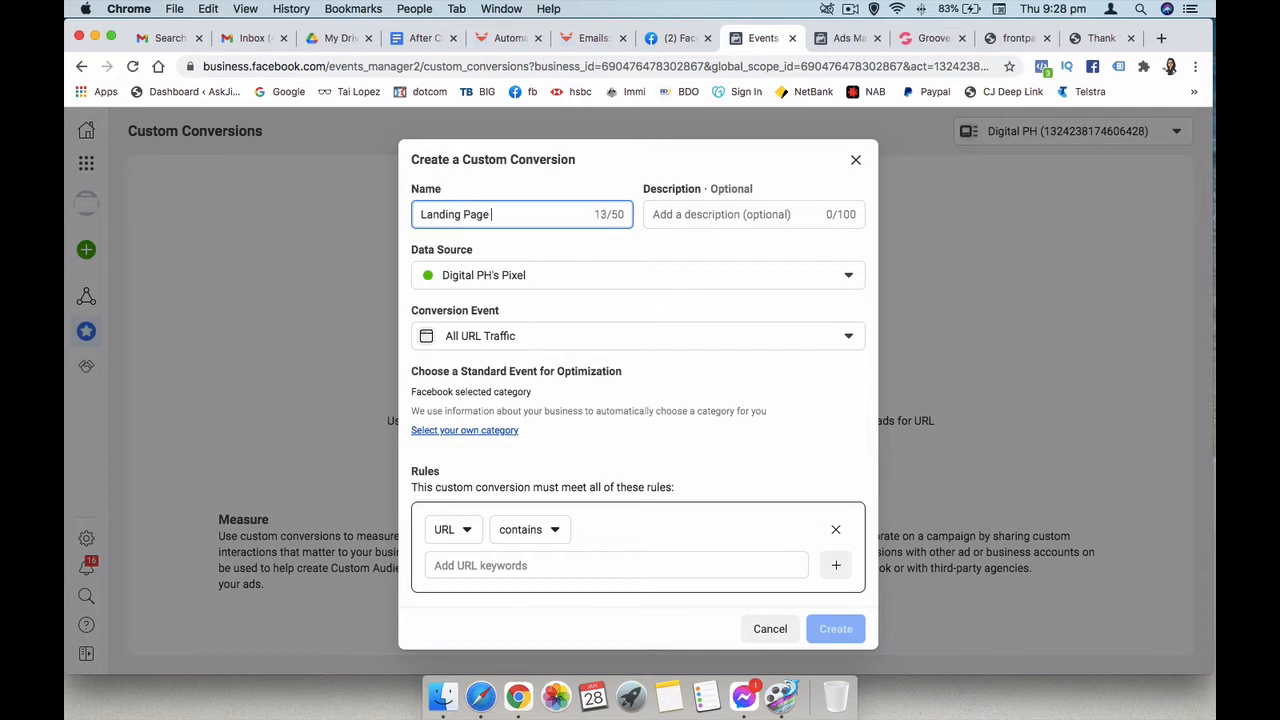
text(Views)
click(675, 217)
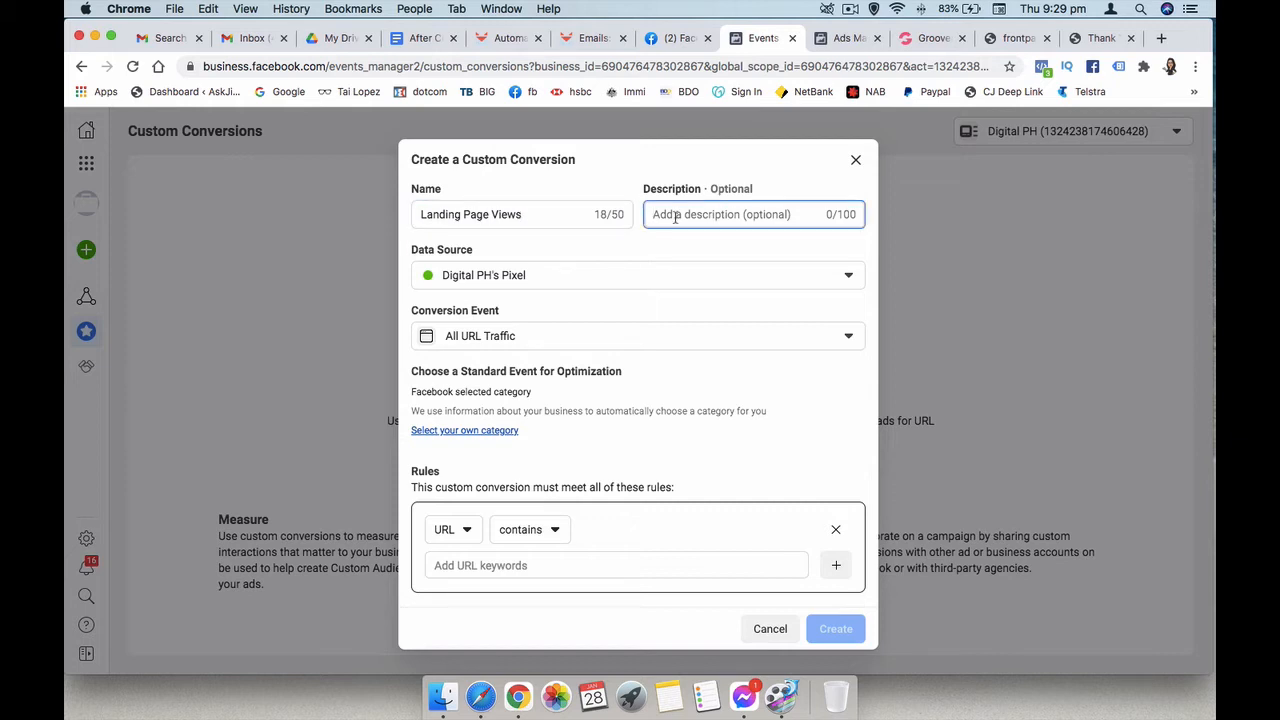
text(La)
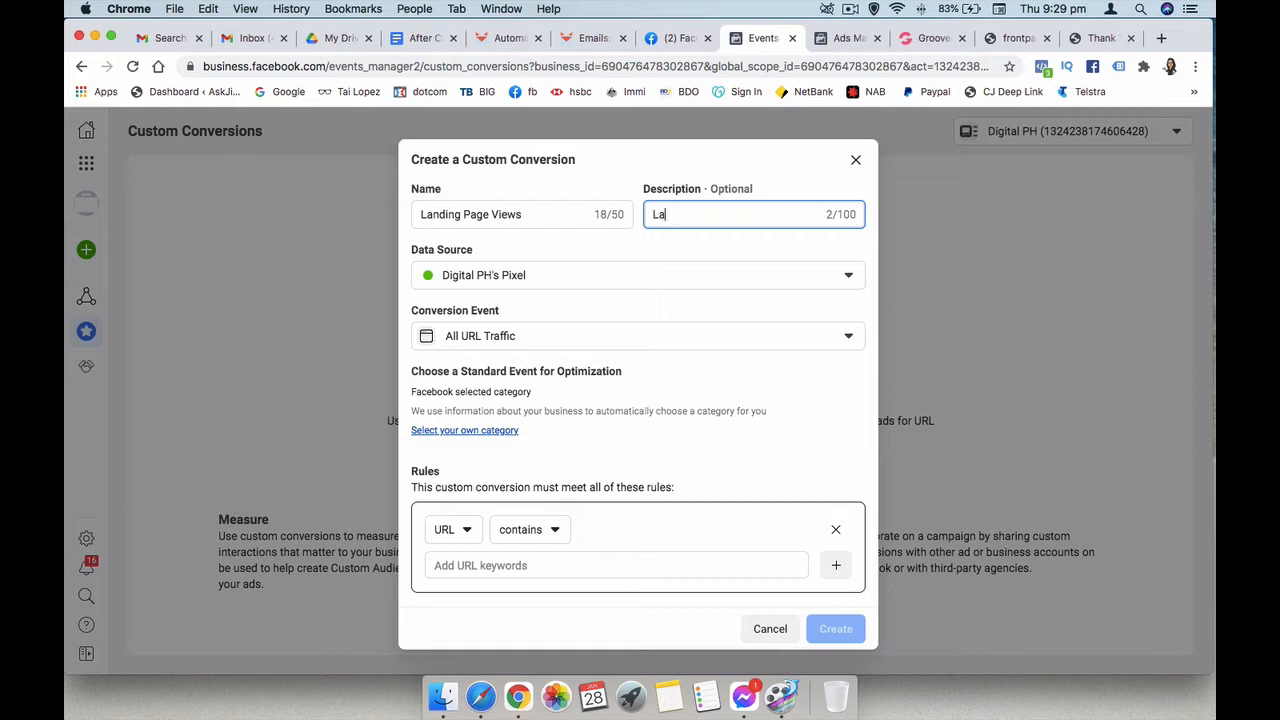
text(nding Page)
click(533, 215)
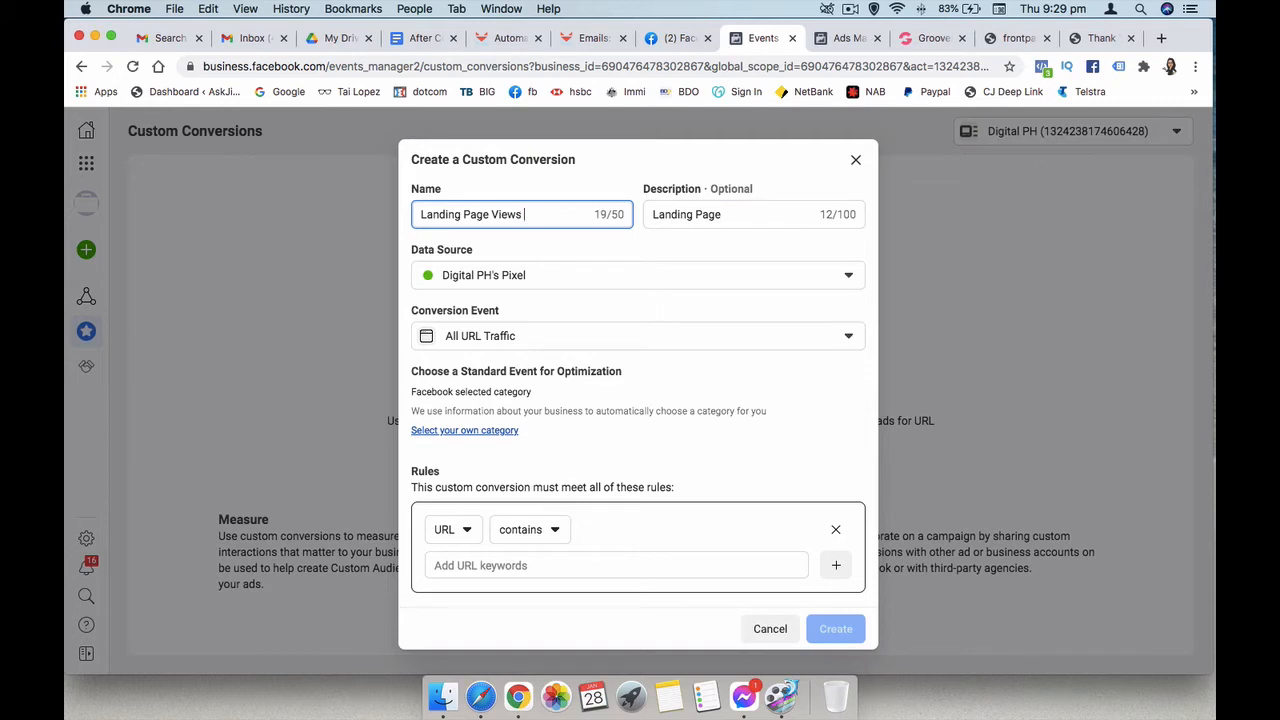
text(DPH)
click(534, 567)
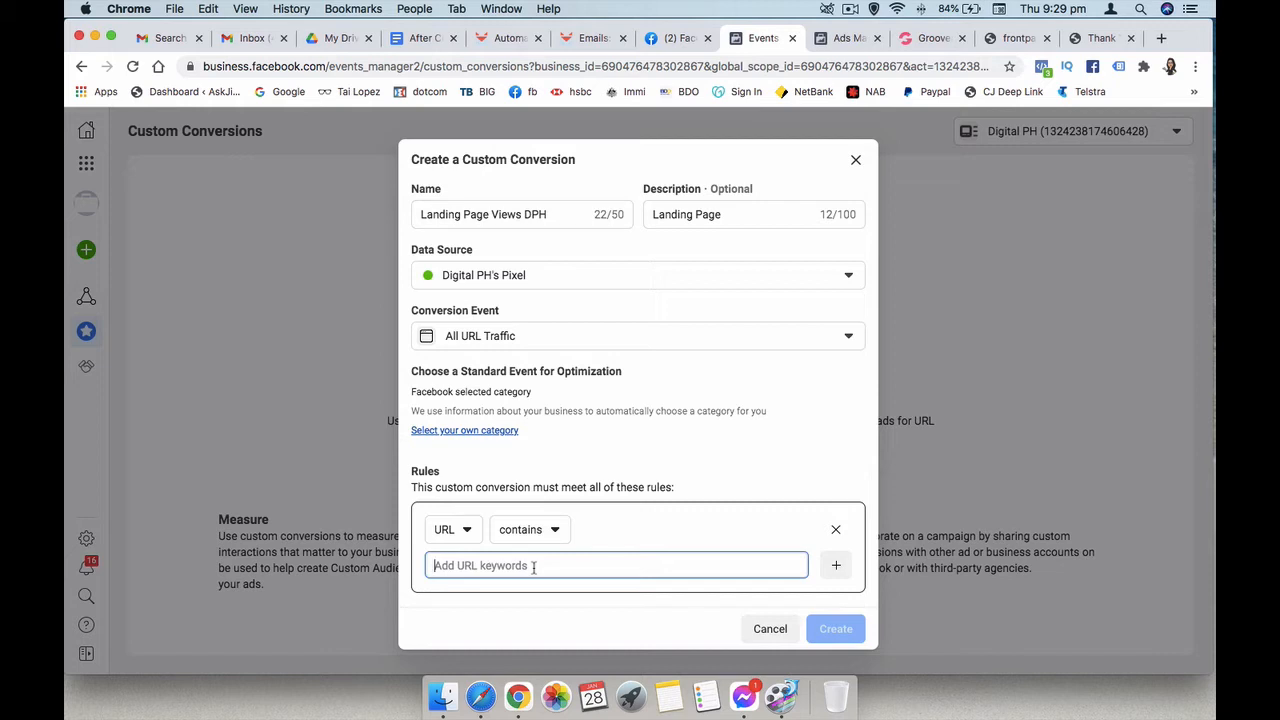
click(1005, 40)
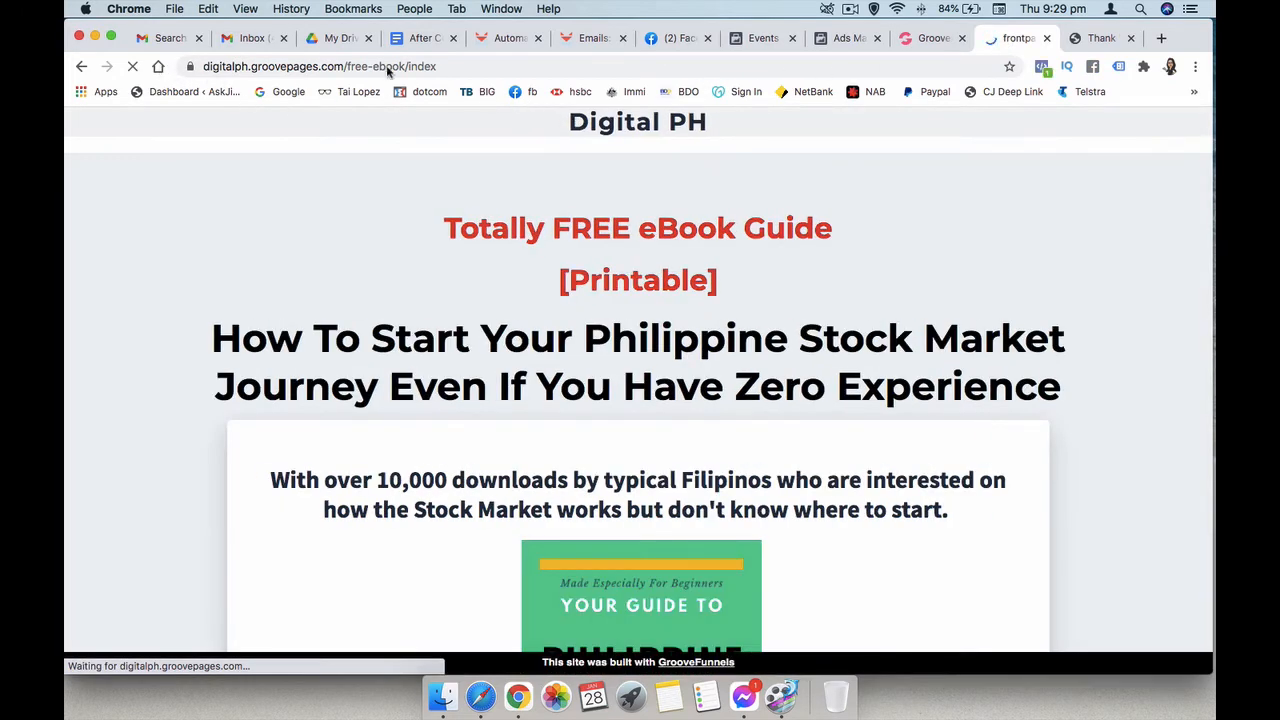
click(441, 66)
key(super+c)
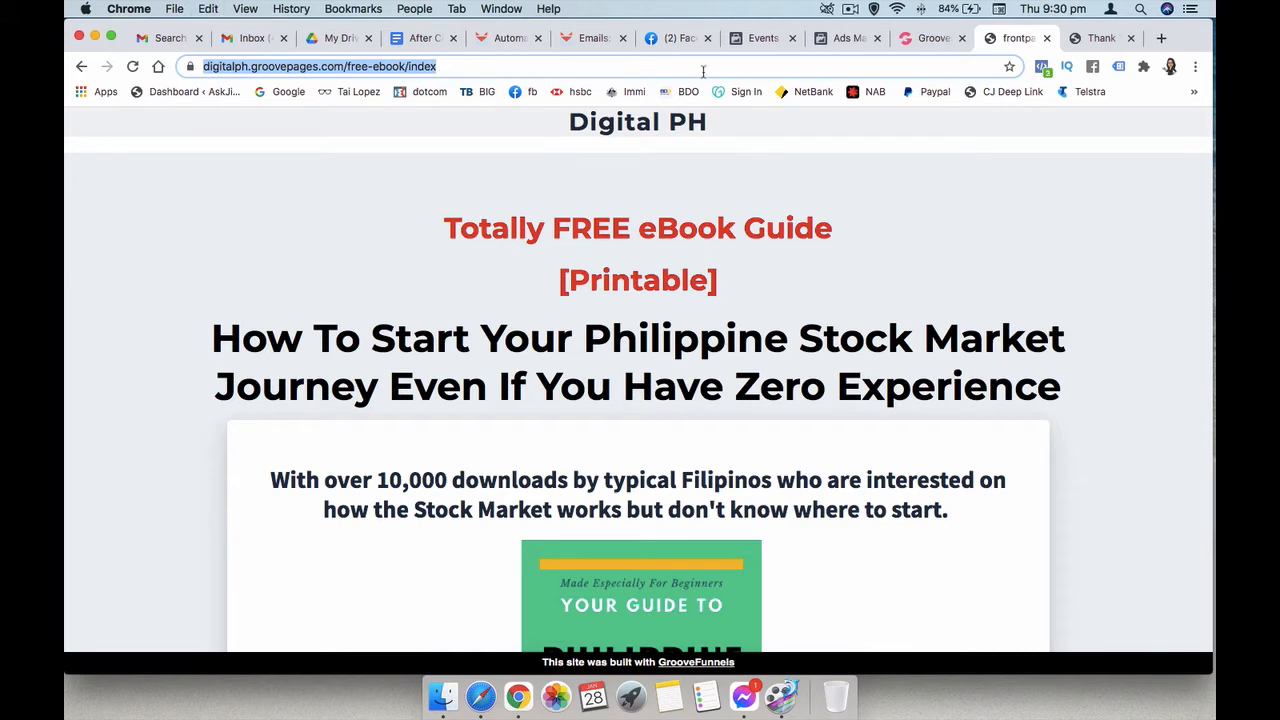
click(771, 40)
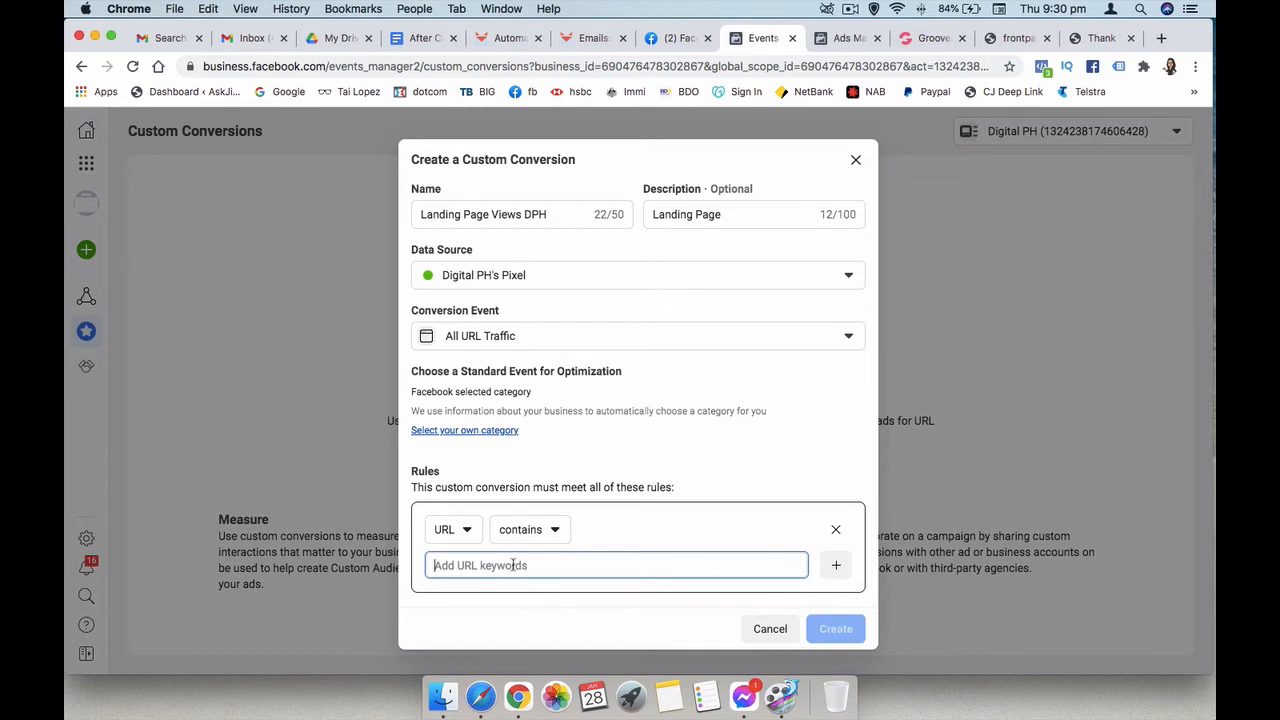
key(super+v)
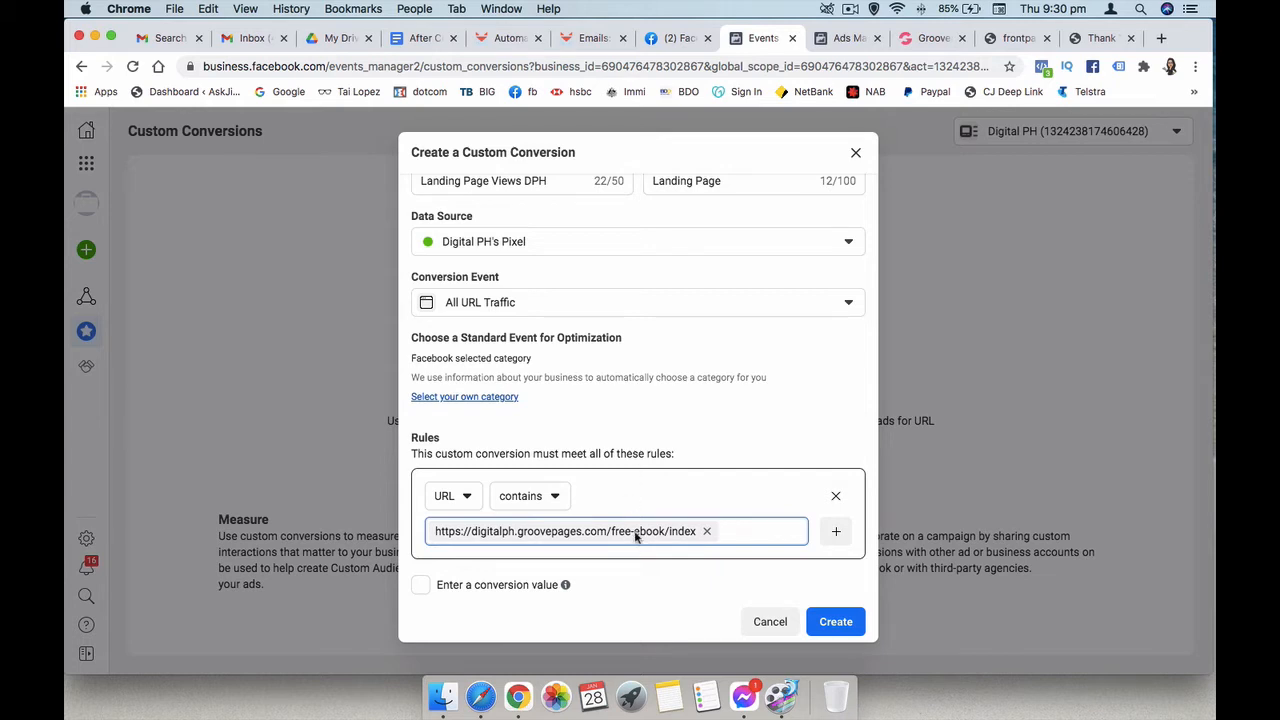
click(840, 624)
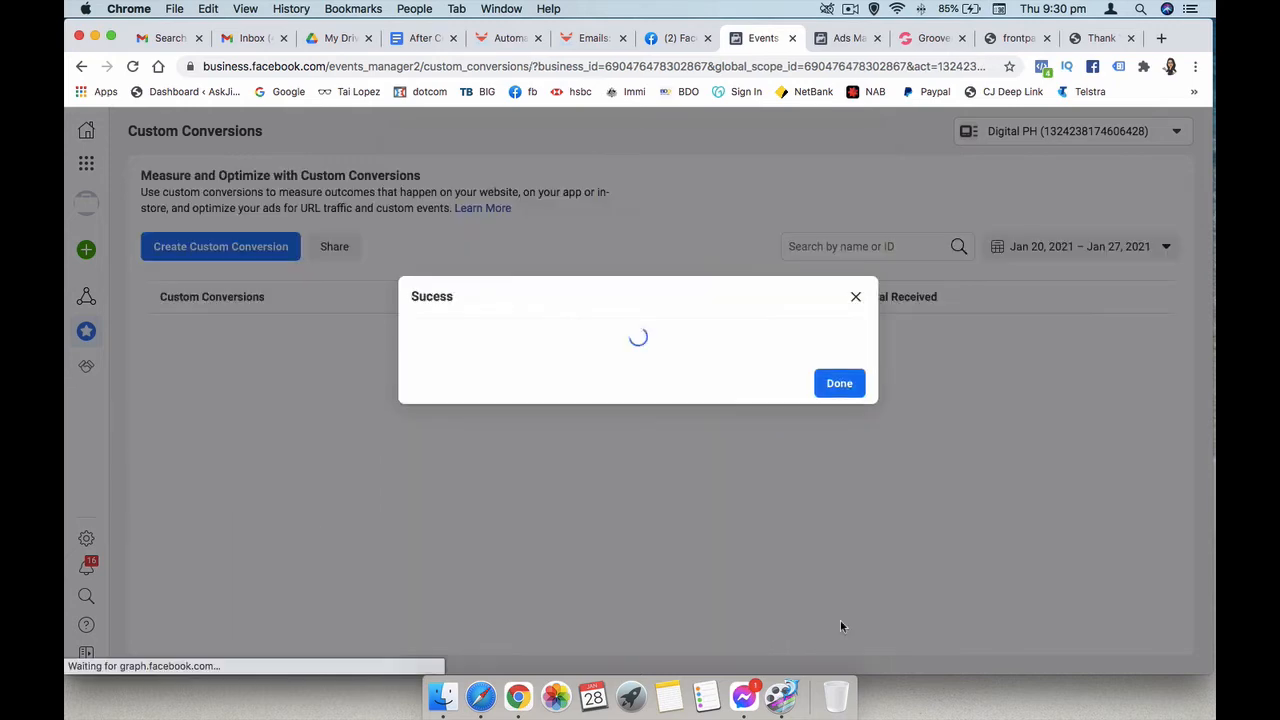
click(840, 489)
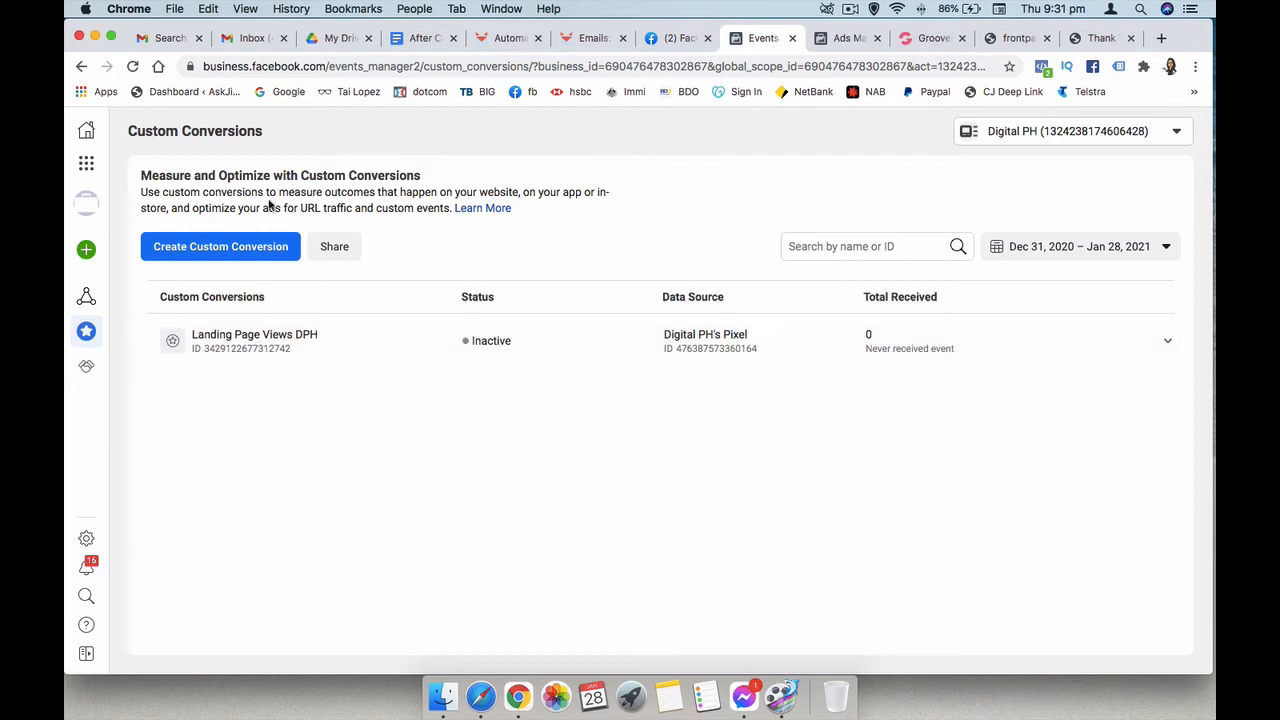
Start another custom conversion named "Leads DPH" with the description "Thank You Page".
click(221, 250)
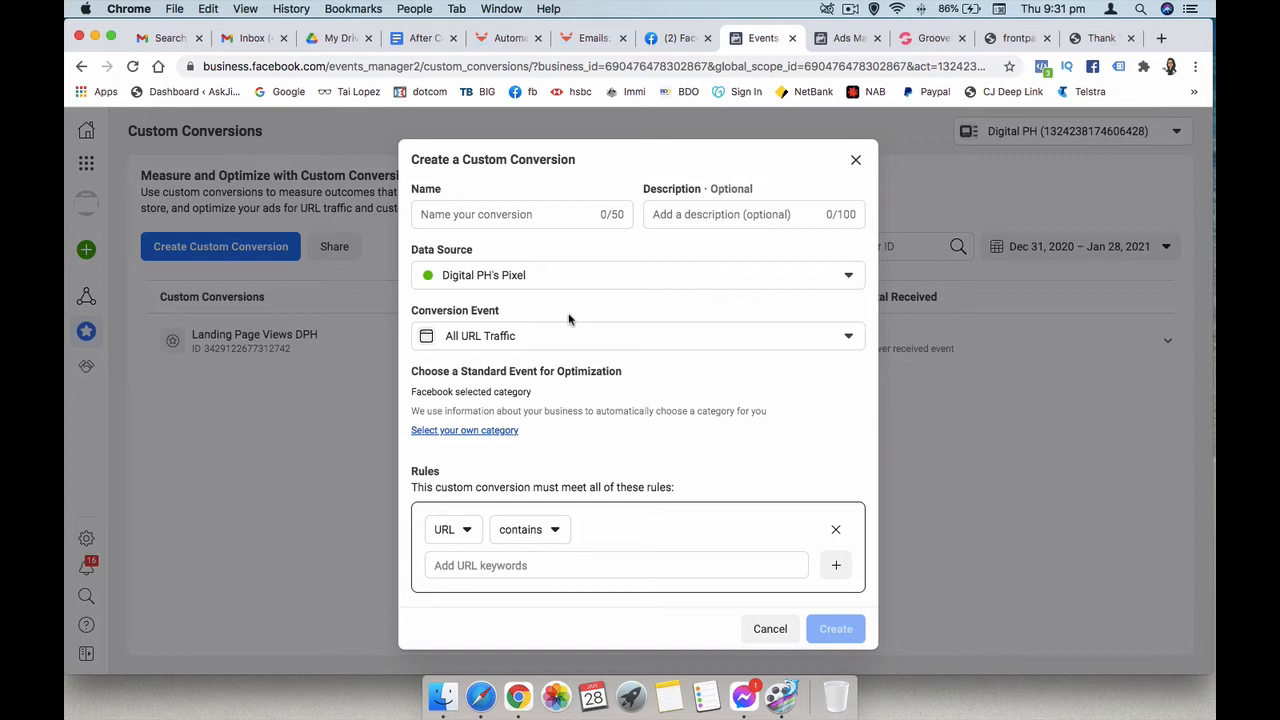
click(522, 213)
text(Leads)
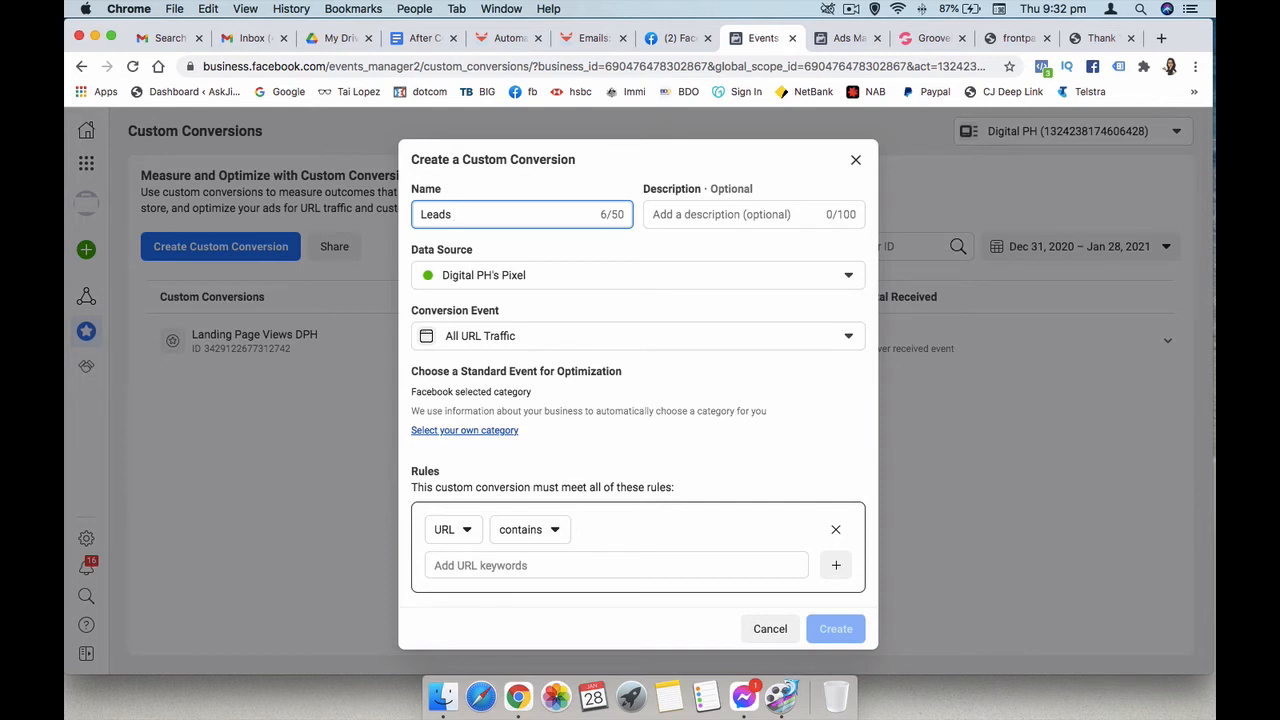
text(DPH)
click(692, 215)
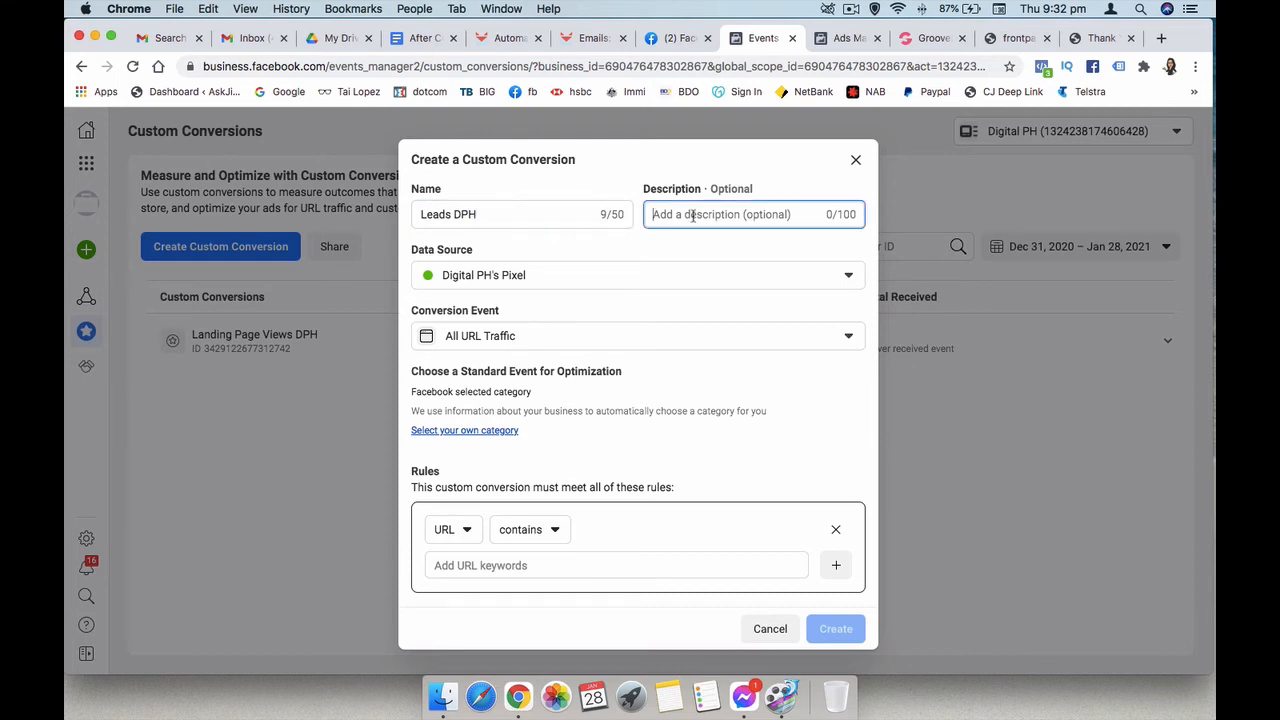
text(Thank Y)
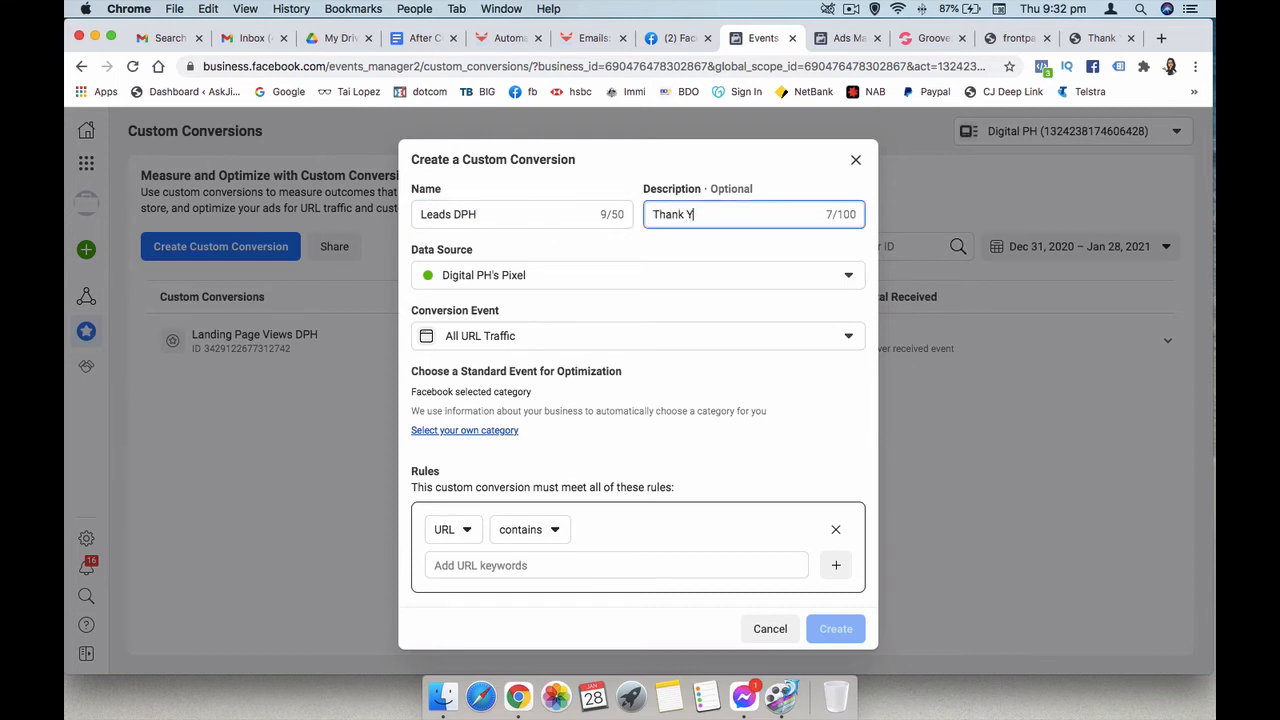
text(ou Page)
click(1095, 38)
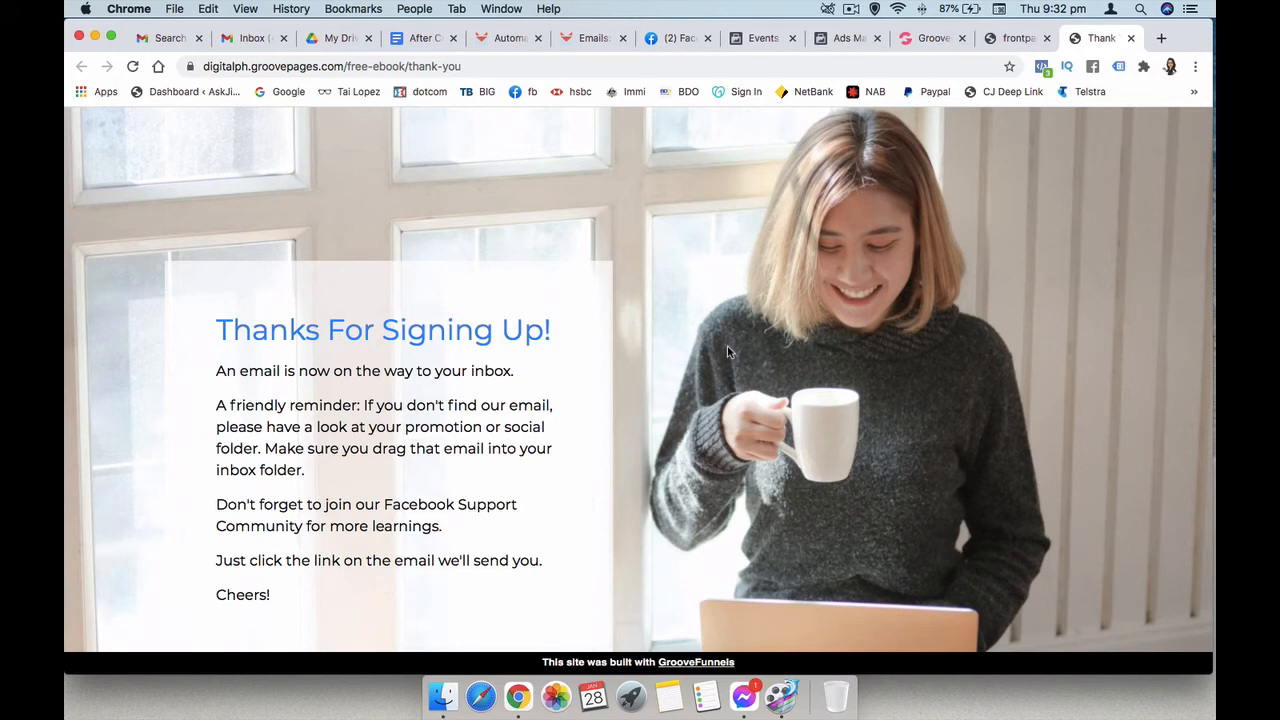
click(996, 39)
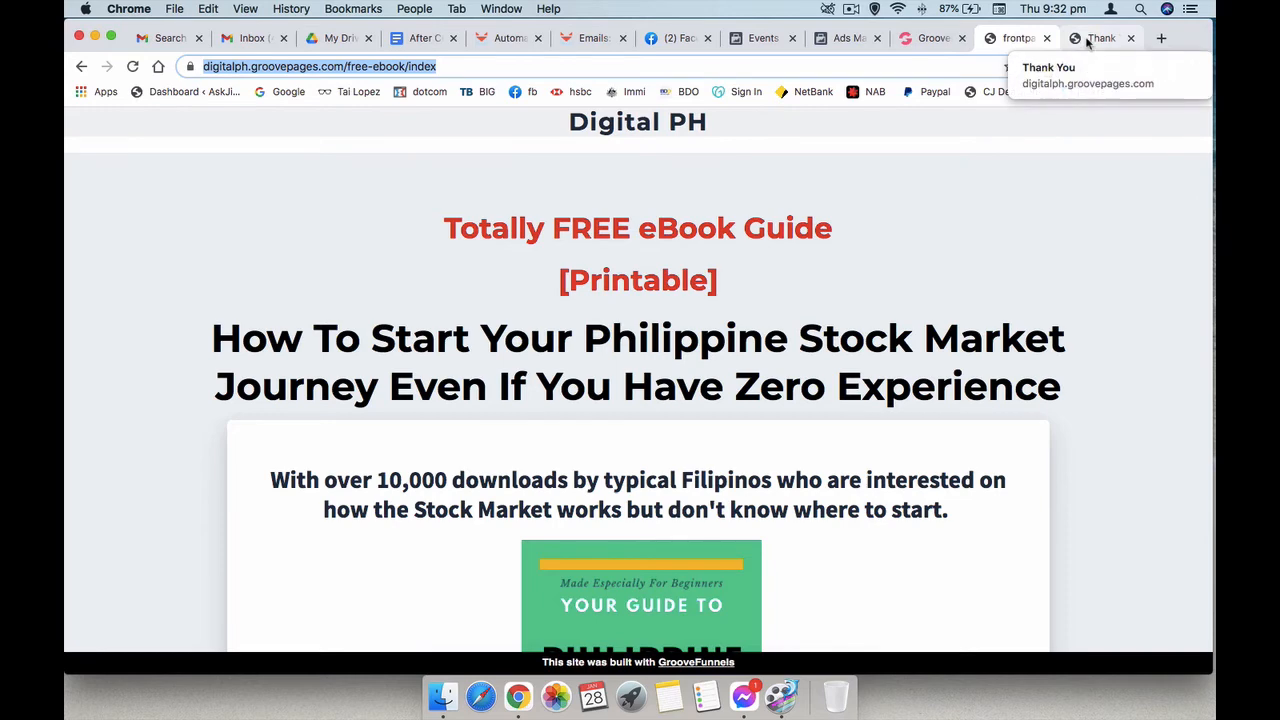
click(1095, 38)
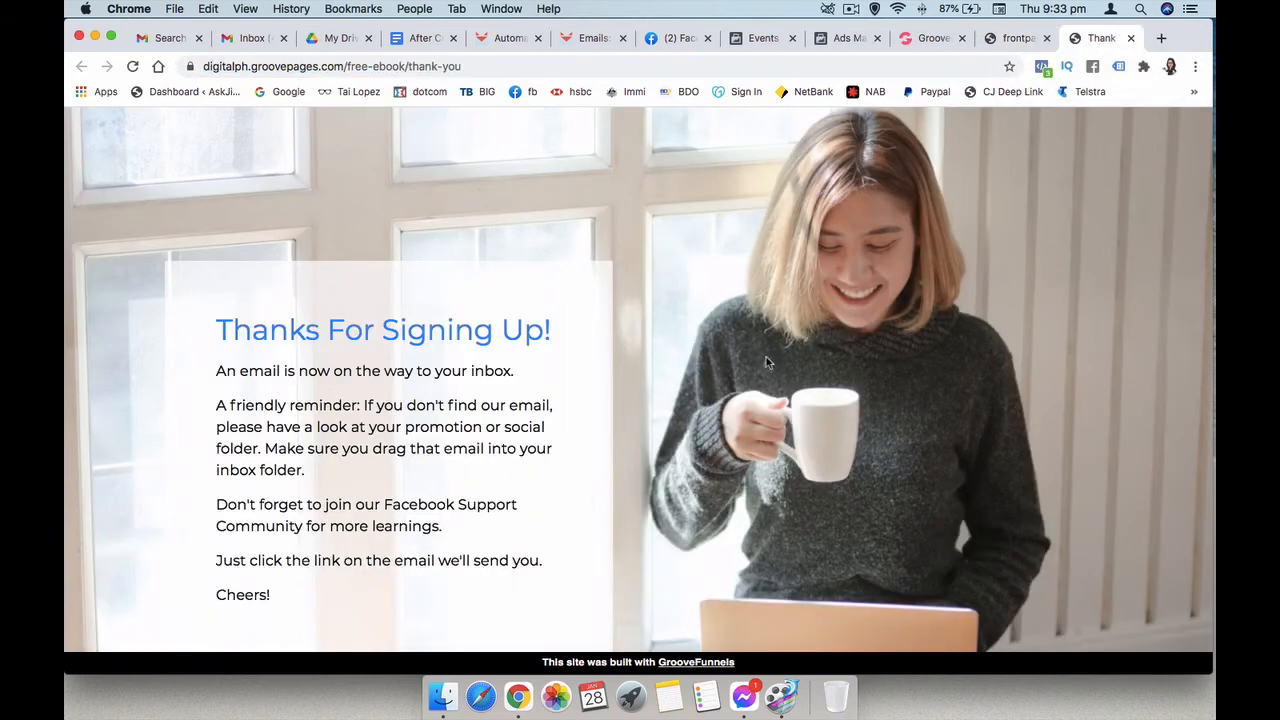
click(475, 67)
key(super+c)
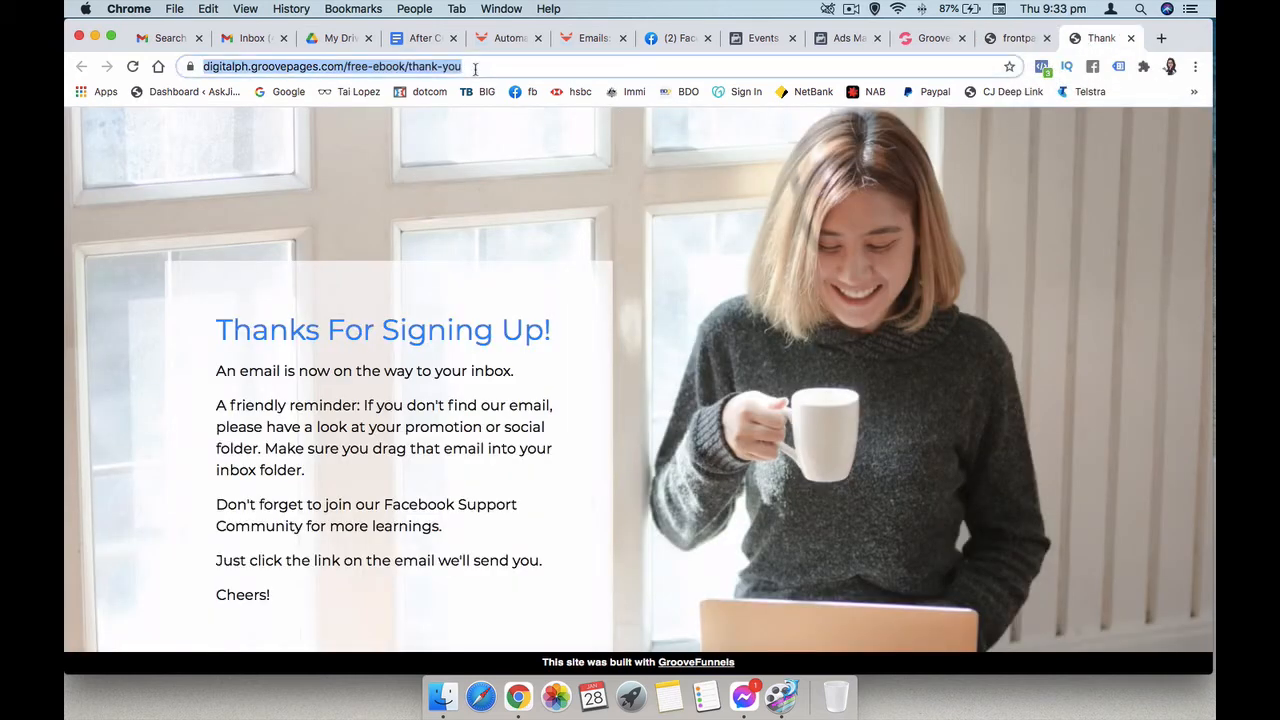
click(772, 38)
click(508, 565)
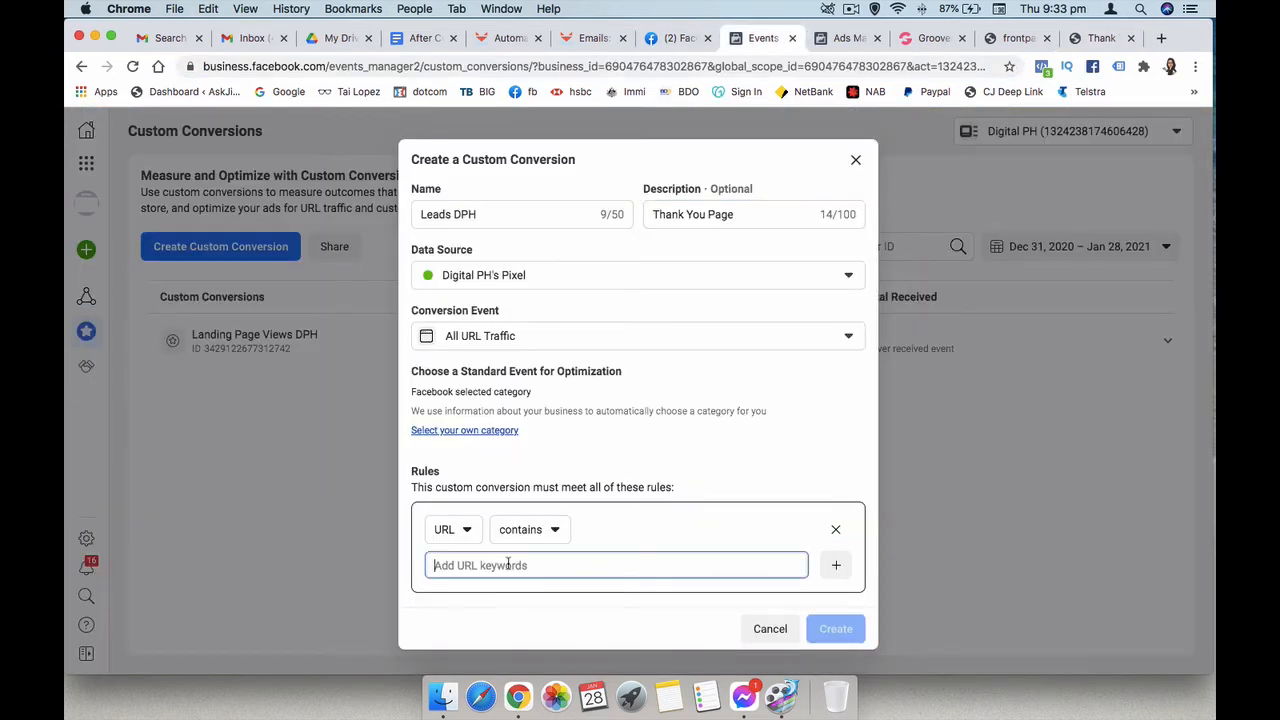
key(super+v)
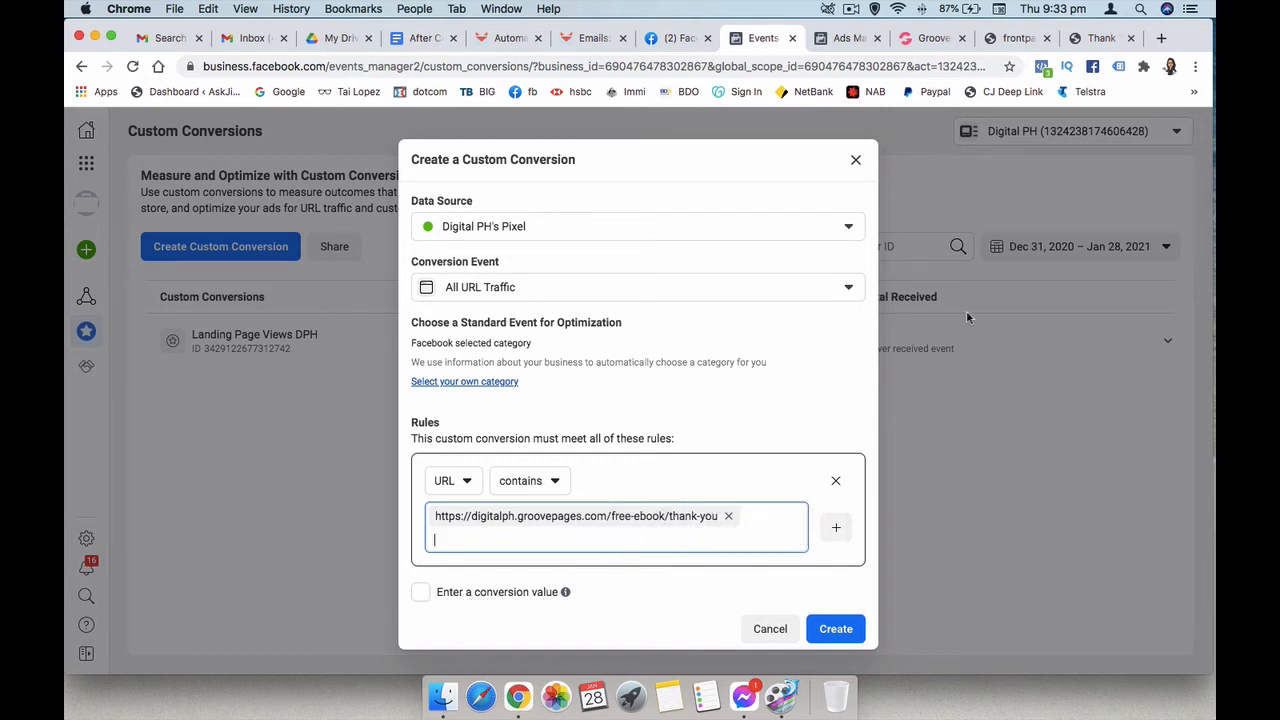
click(836, 632)
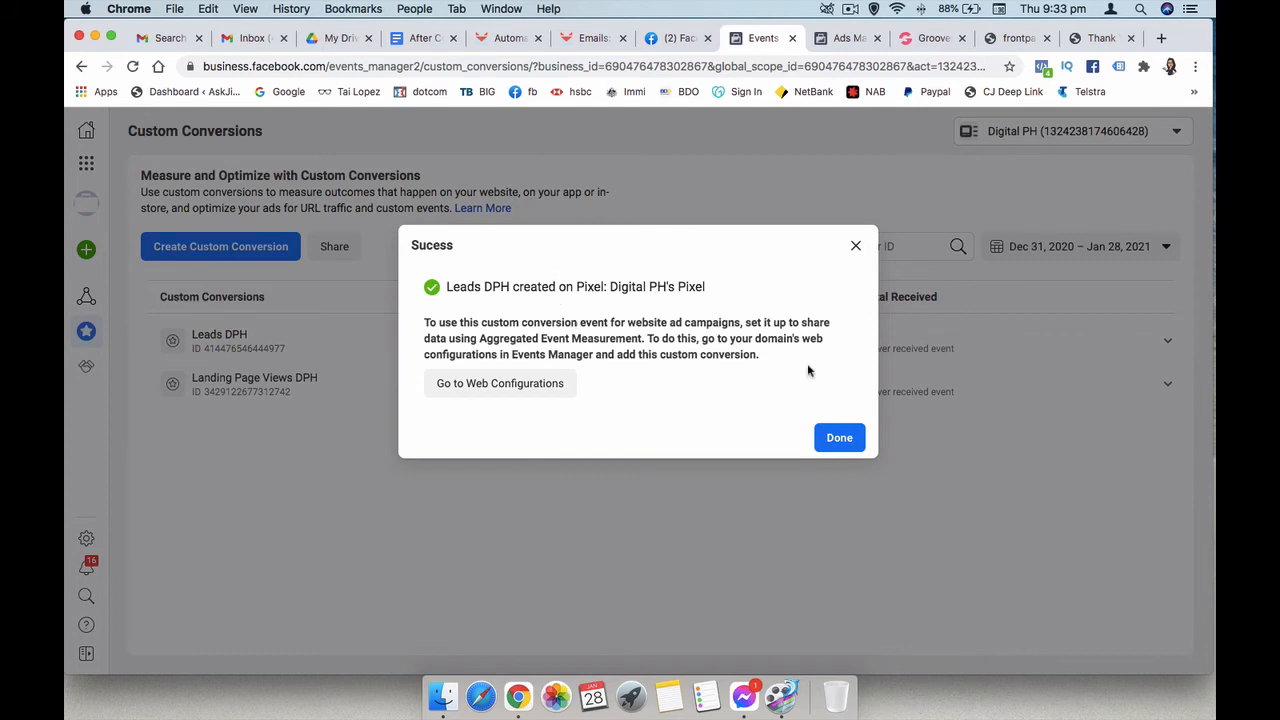
click(840, 440)
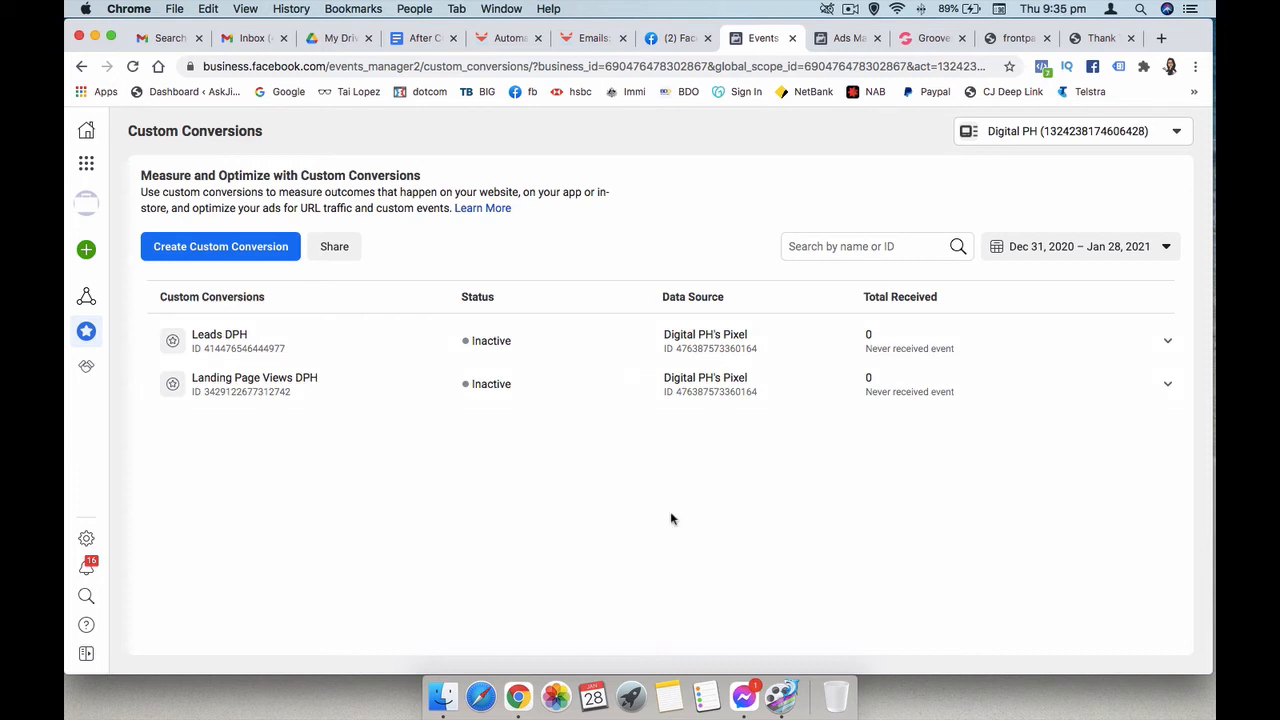
Start another custom conversion and examine the full list of standard event categories available for optimization.
click(203, 256)
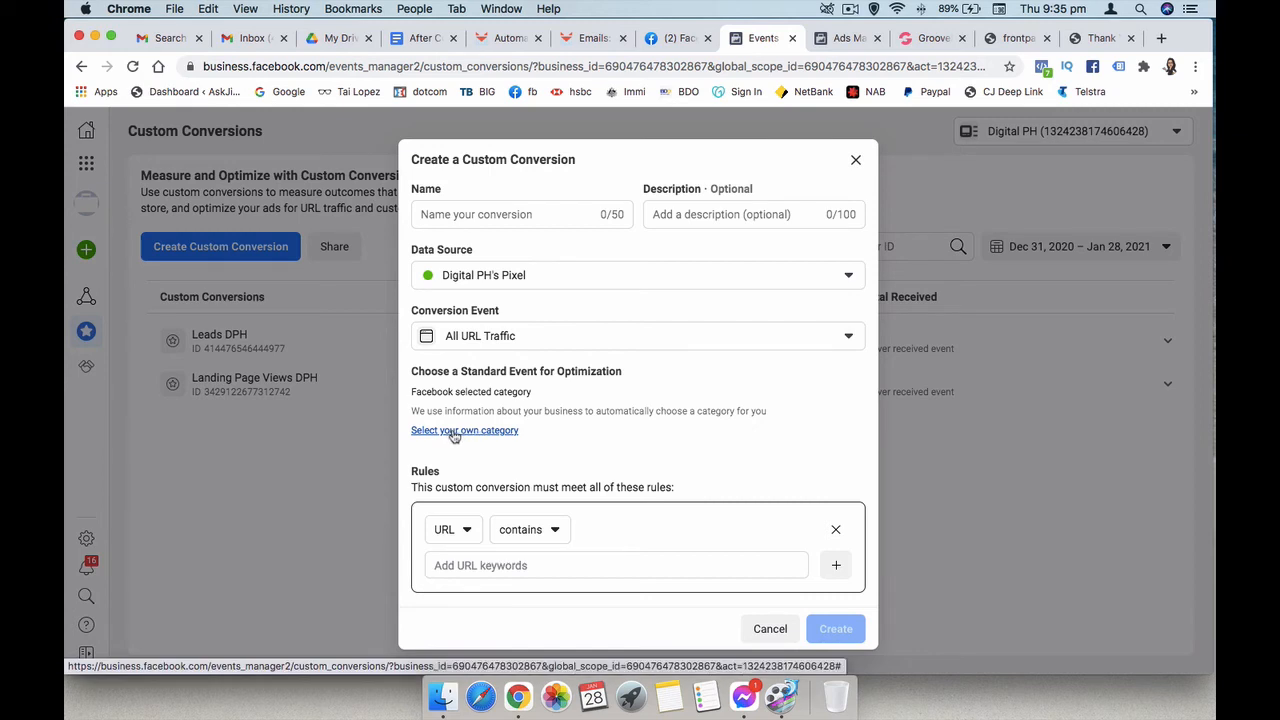
click(454, 432)
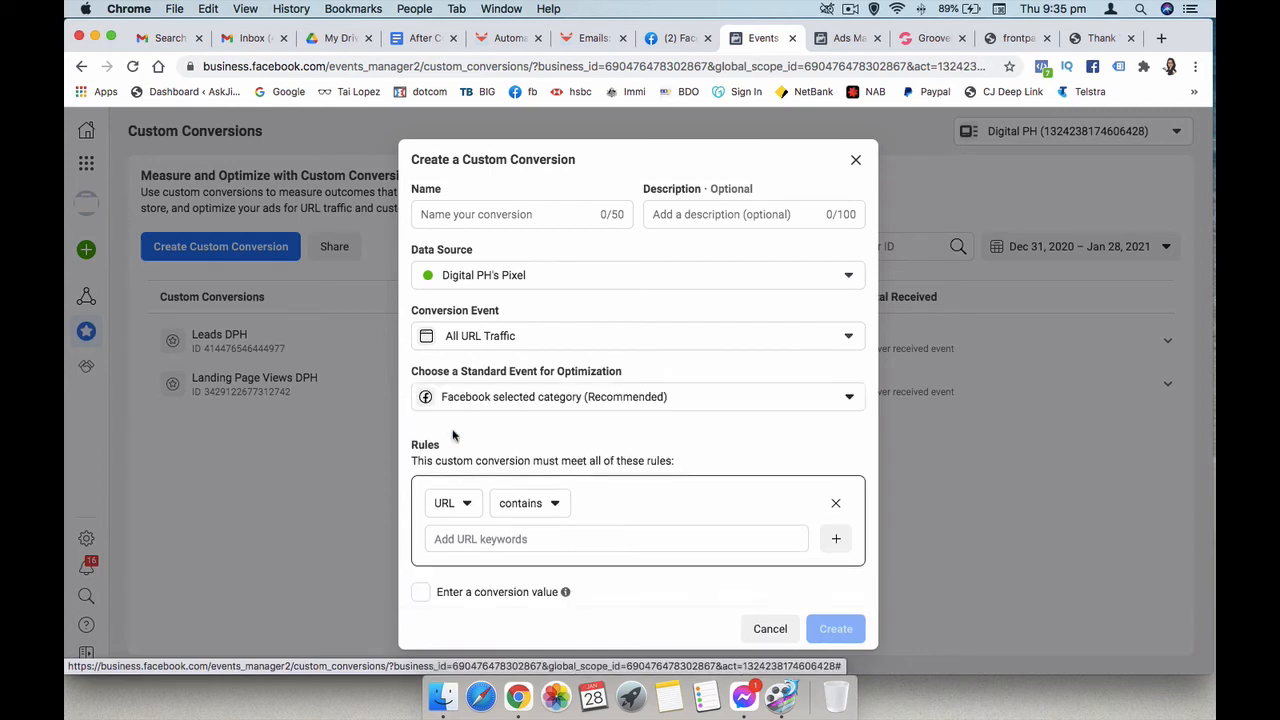
click(617, 400)
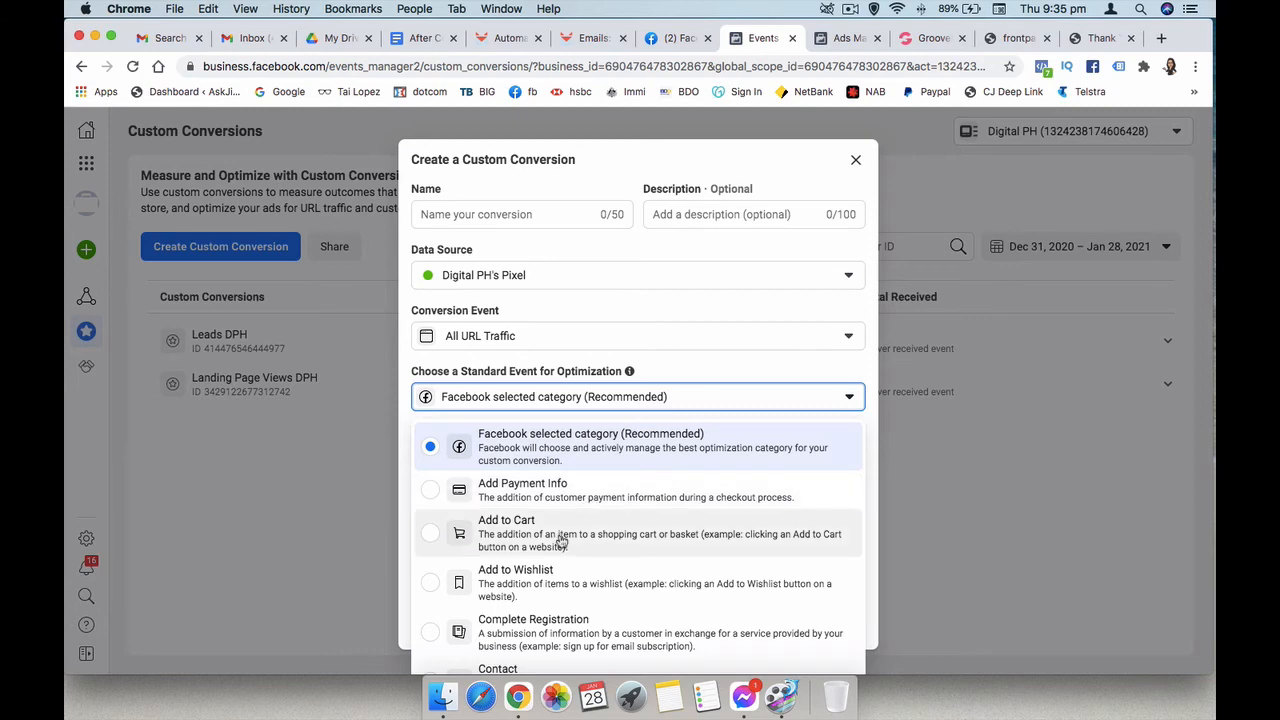
scroll(562, 540, down, 2)
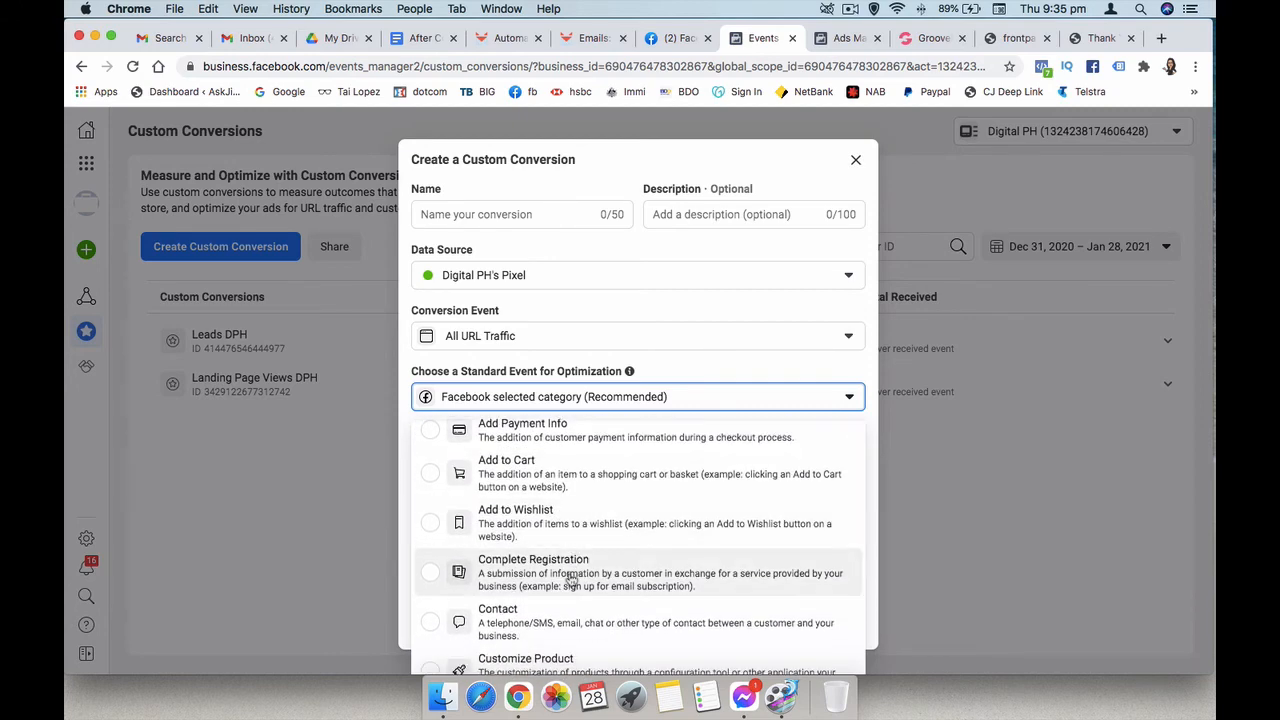
scroll(571, 578, down, 2)
scroll(570, 565, down, 3)
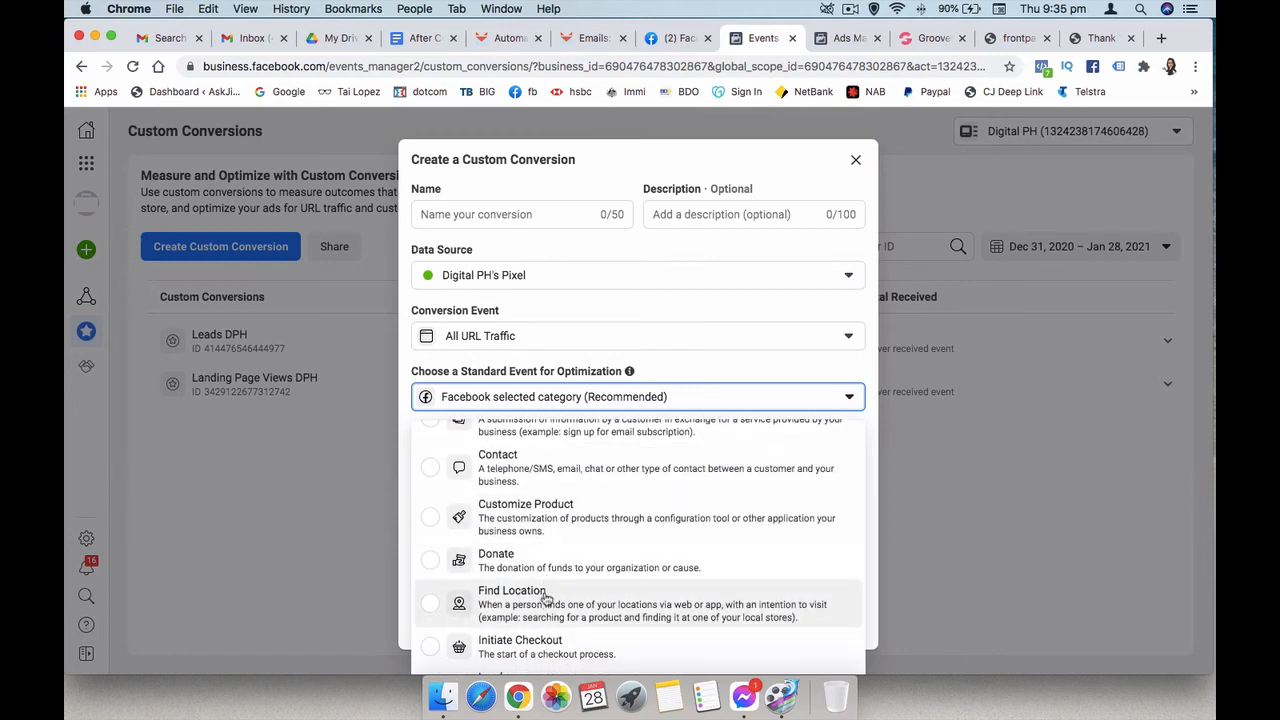
scroll(546, 598, down, 3)
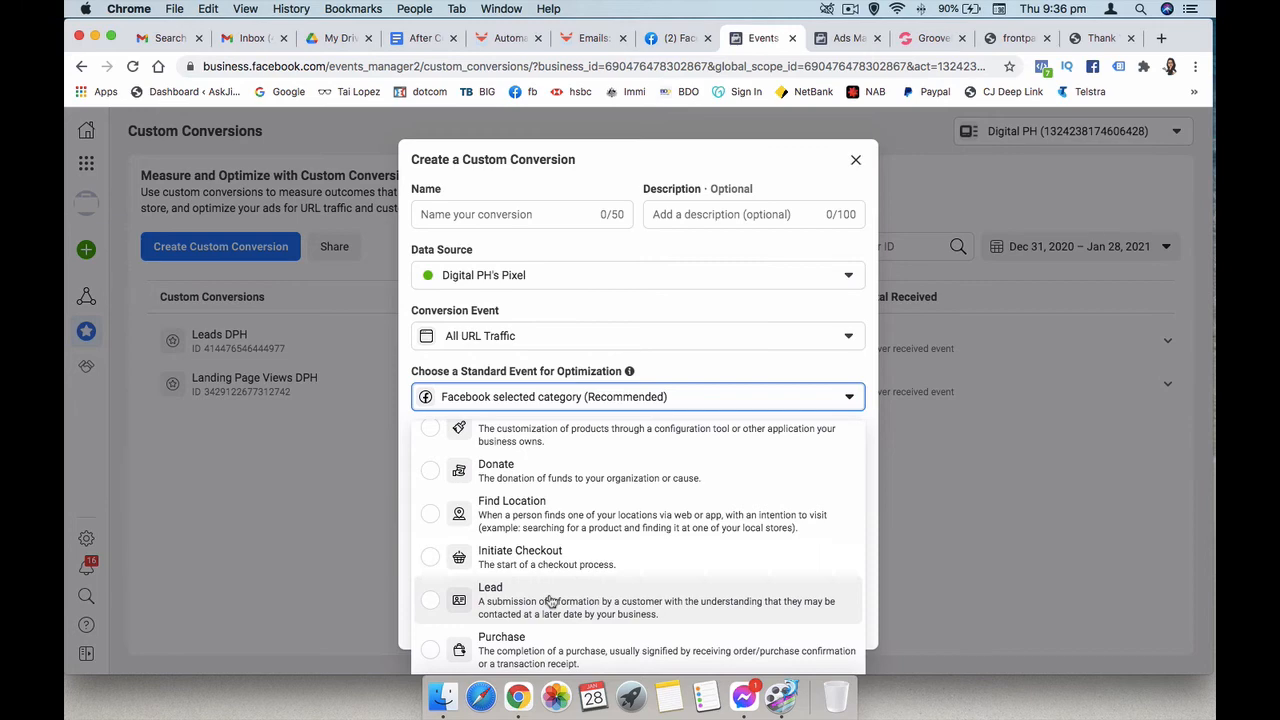
scroll(570, 594, down, 3)
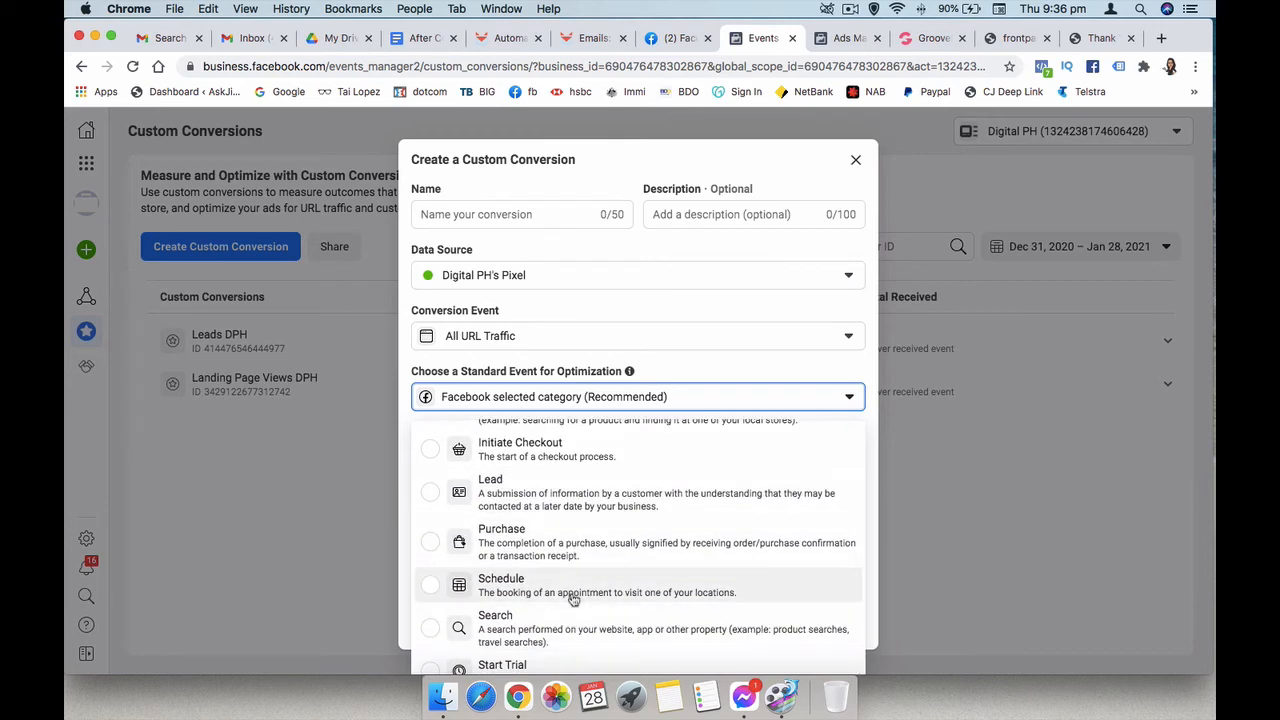
scroll(573, 597, down, 3)
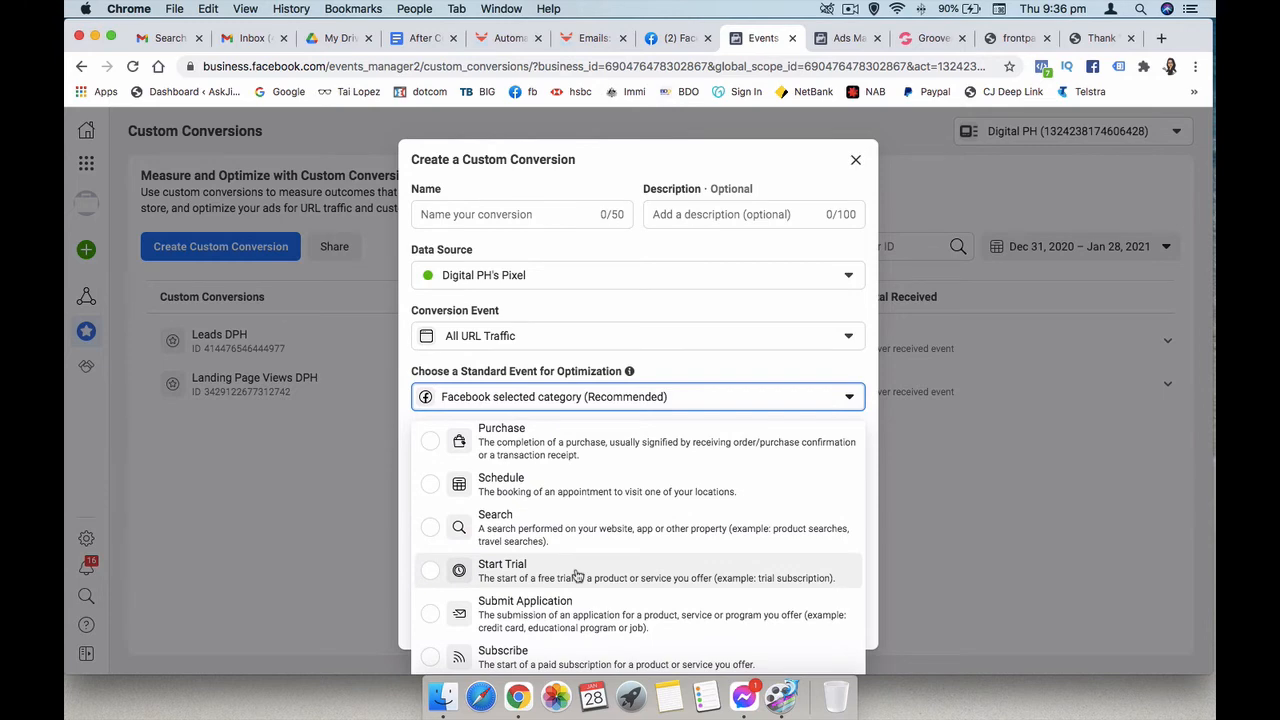
scroll(577, 614, down, 1)
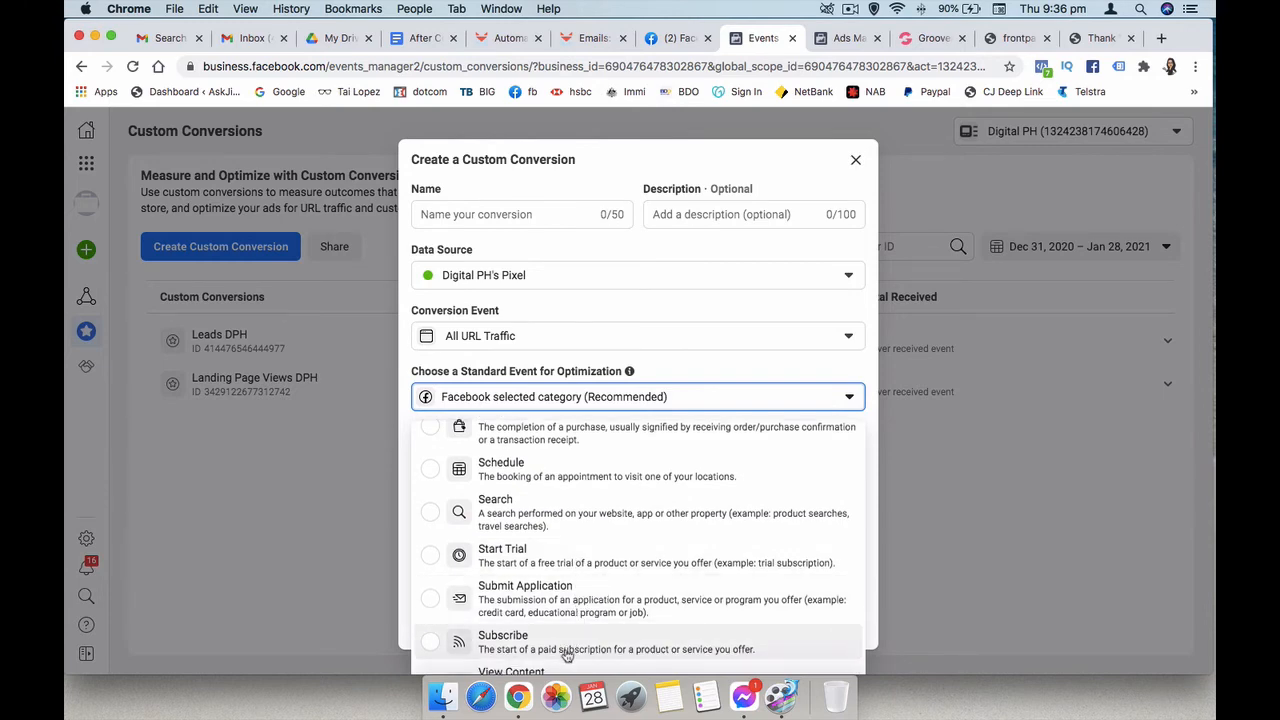
scroll(567, 654, down, 2)
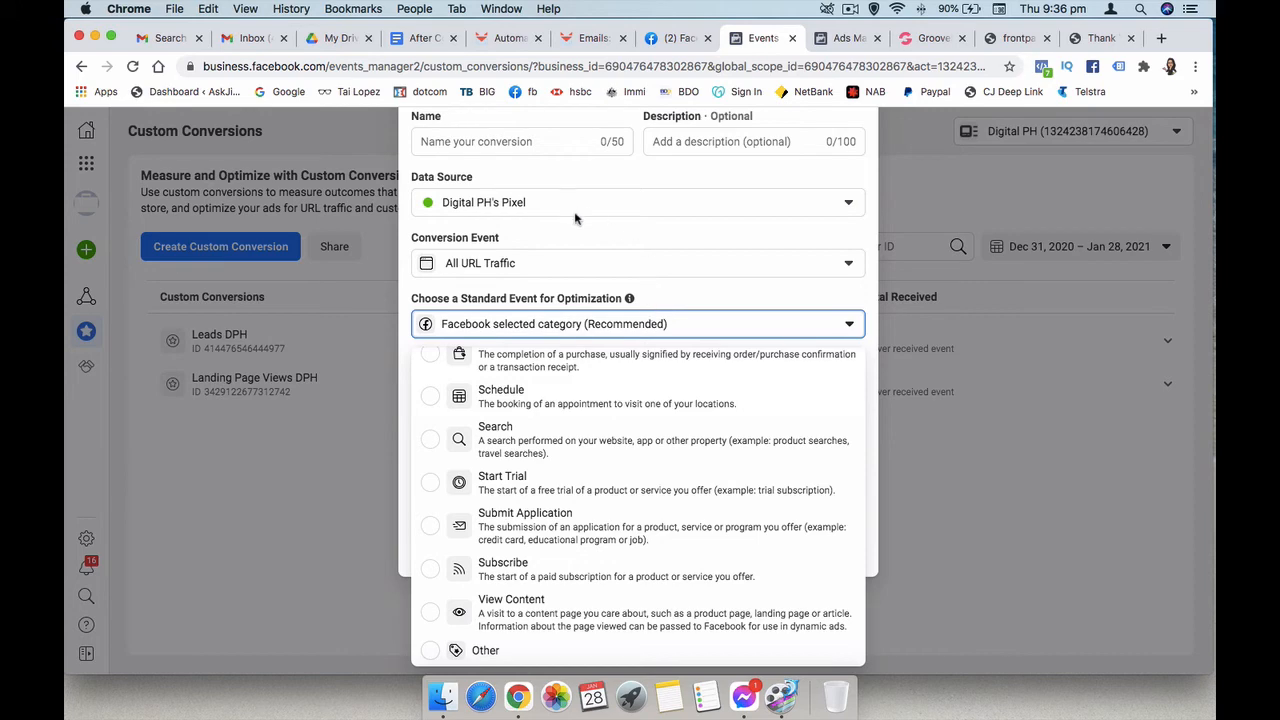
scroll(588, 332, up, 2)
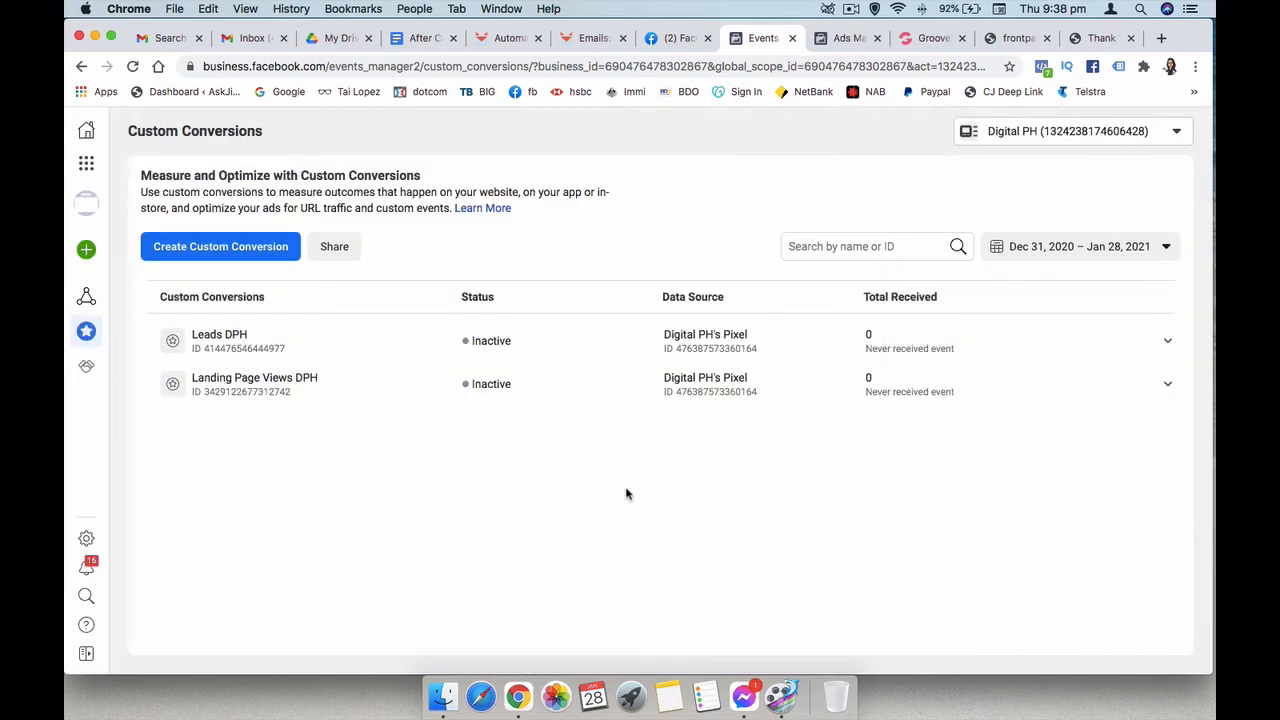
Go to Business Settings and open the Custom Conversions under Data Sources.
click(86, 163)
click(182, 220)
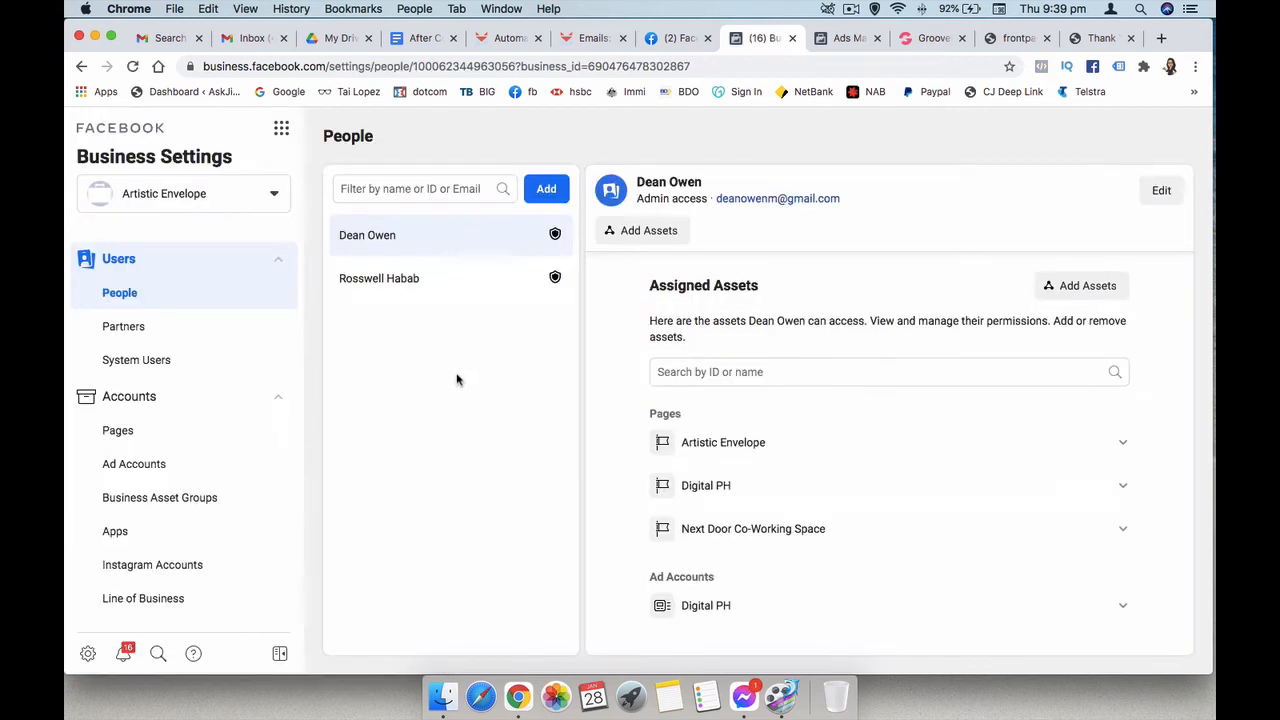
scroll(150, 370, down, 5)
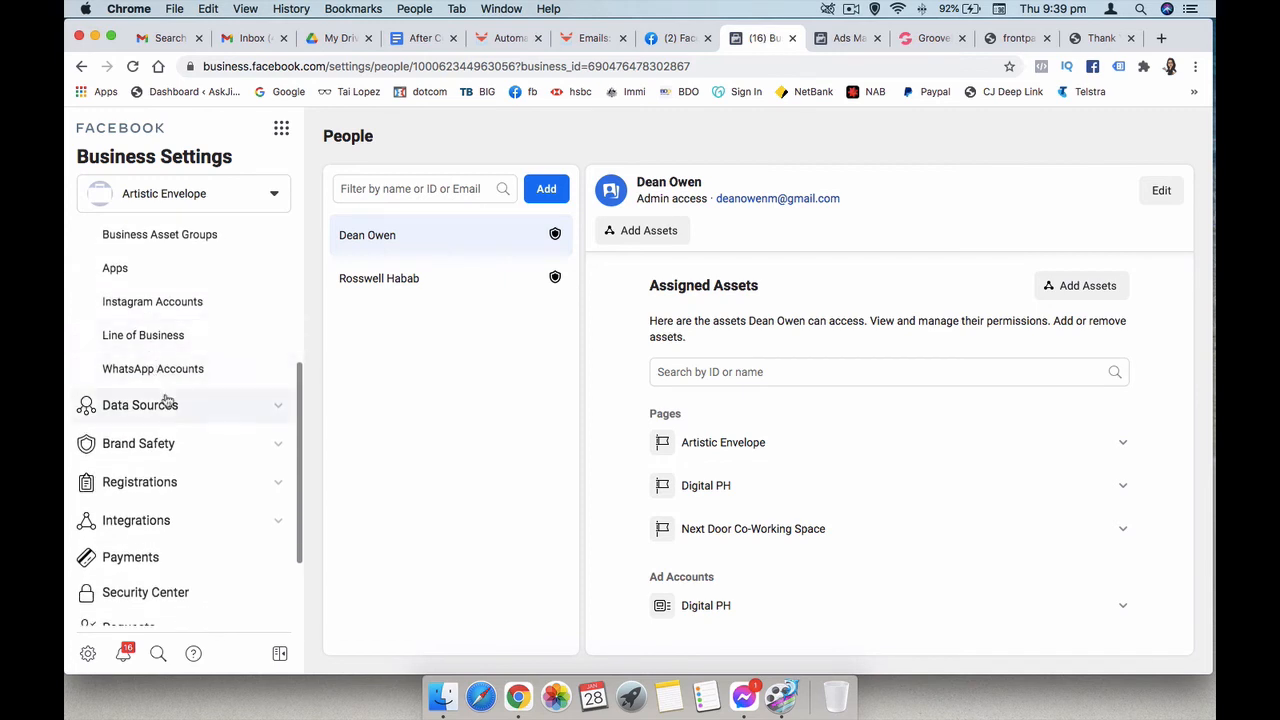
click(167, 412)
scroll(169, 412, down, 2)
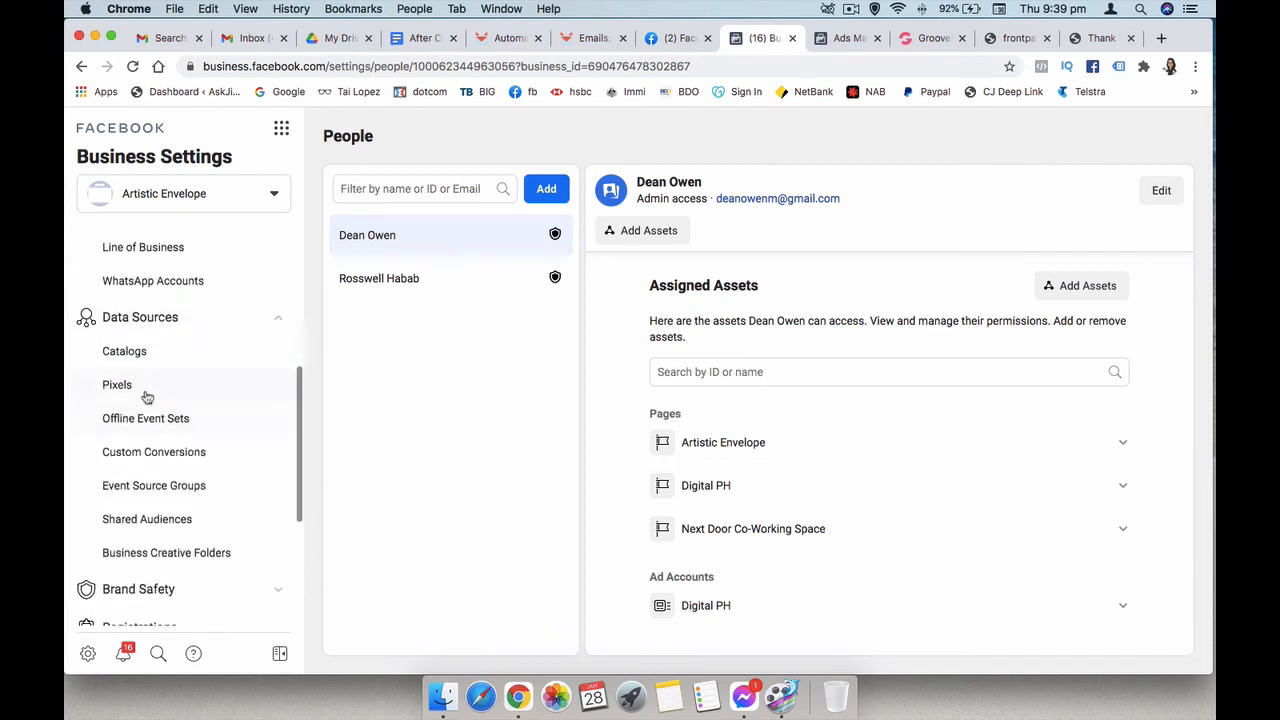
click(148, 452)
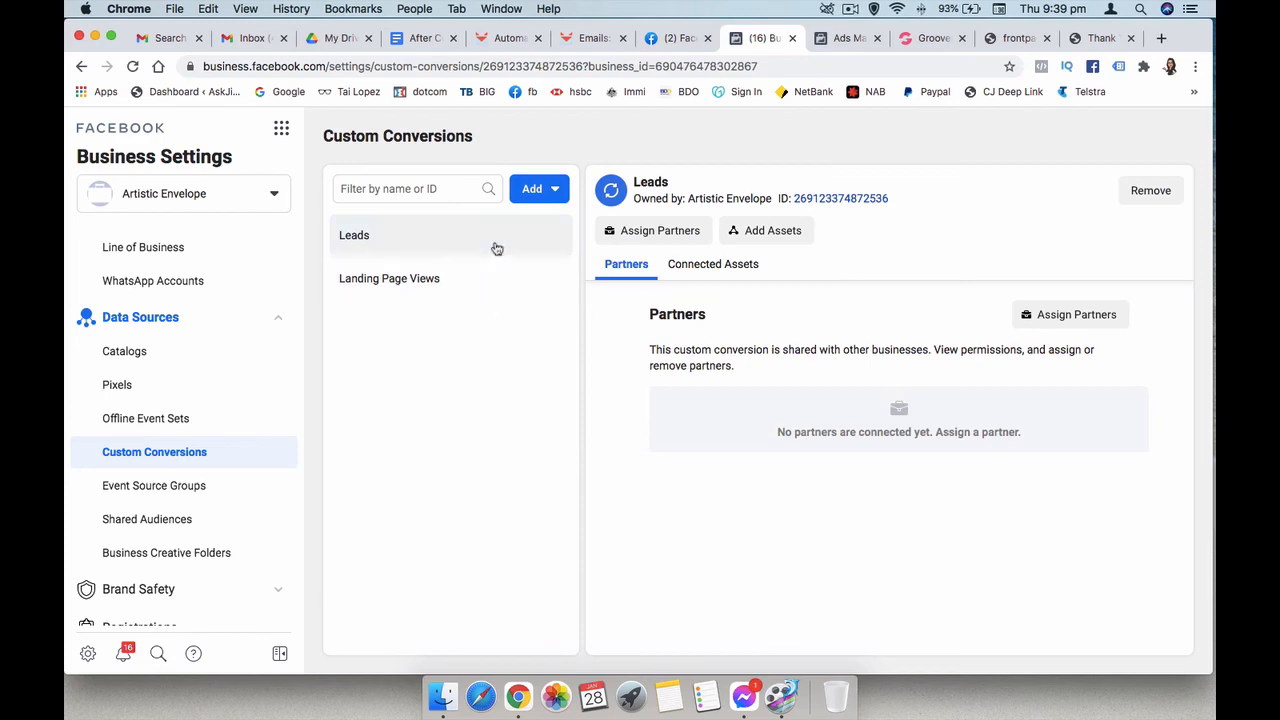
Add the Digital PH ad account as an asset of the Leads custom conversion.
click(768, 232)
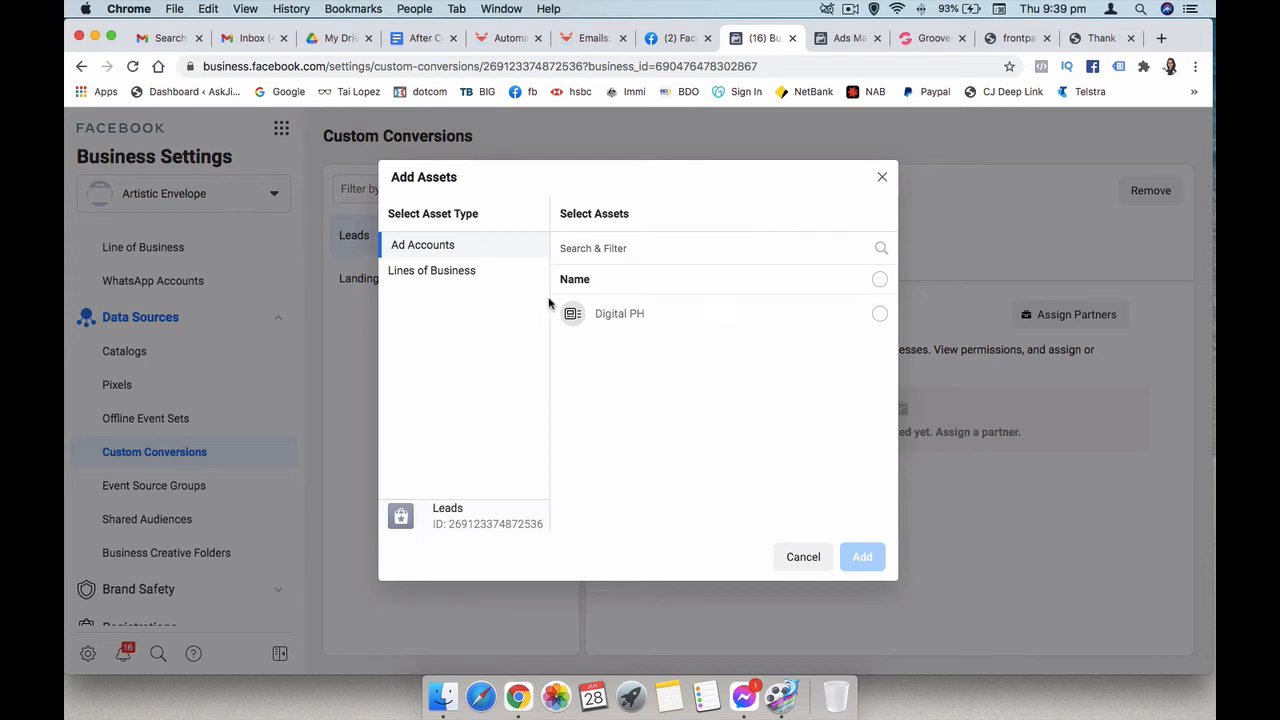
click(877, 314)
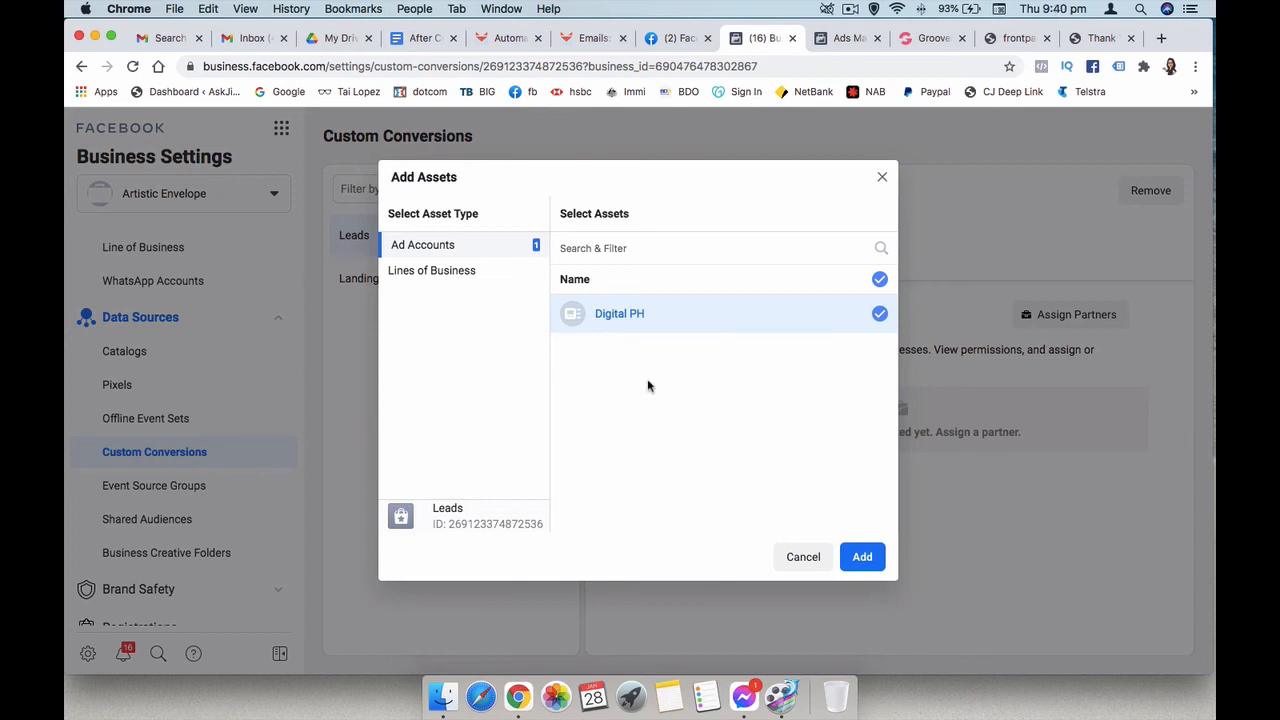
click(860, 566)
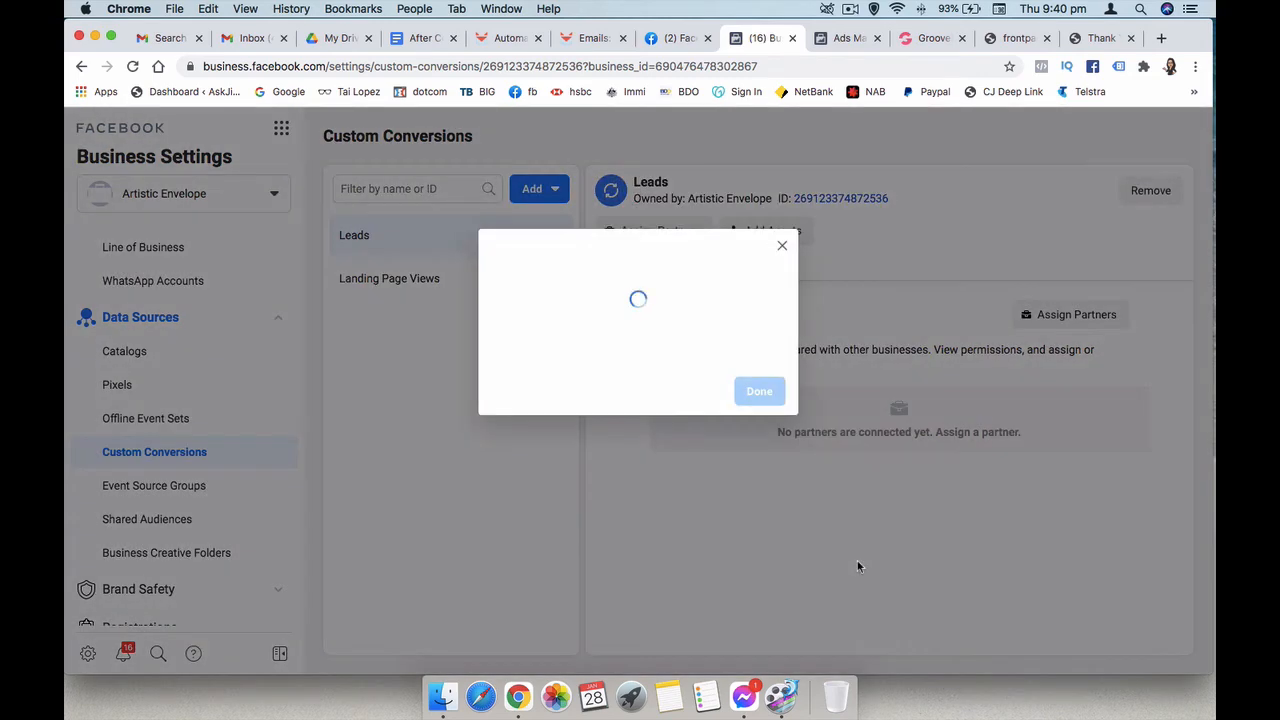
click(759, 378)
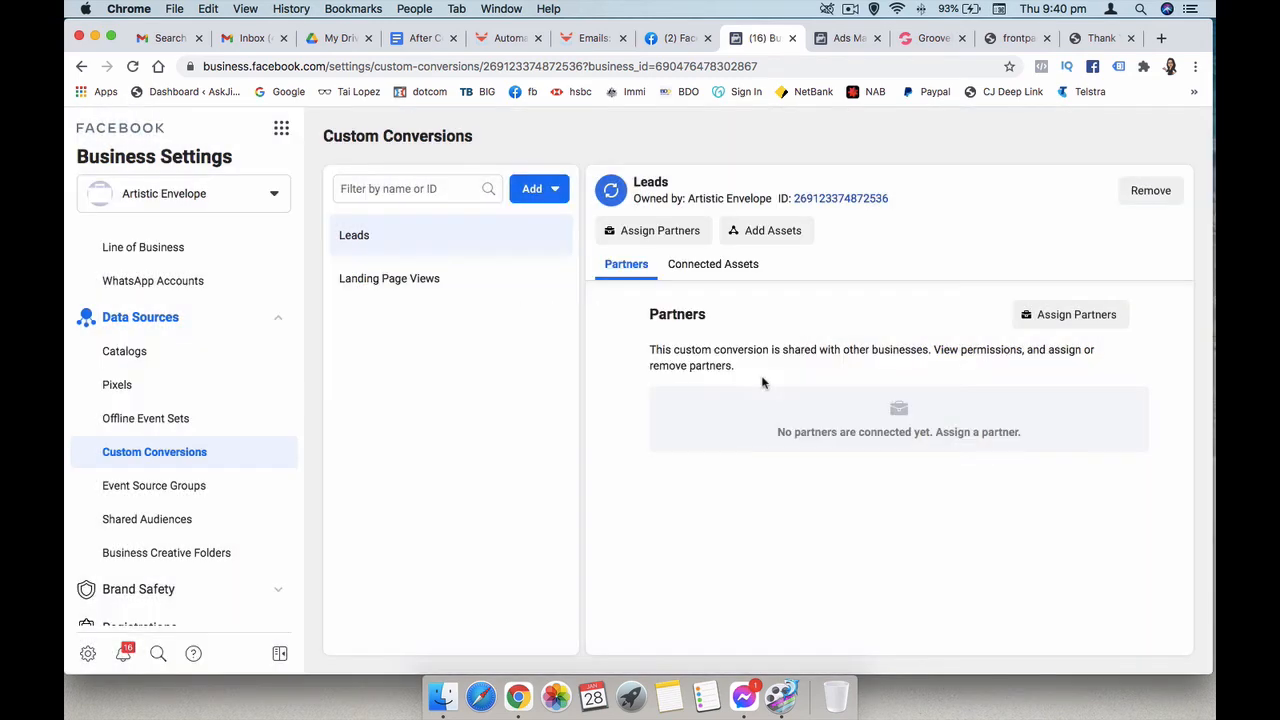
Assign the Digital PH ad account to the Landing Page Views custom conversion.
click(481, 284)
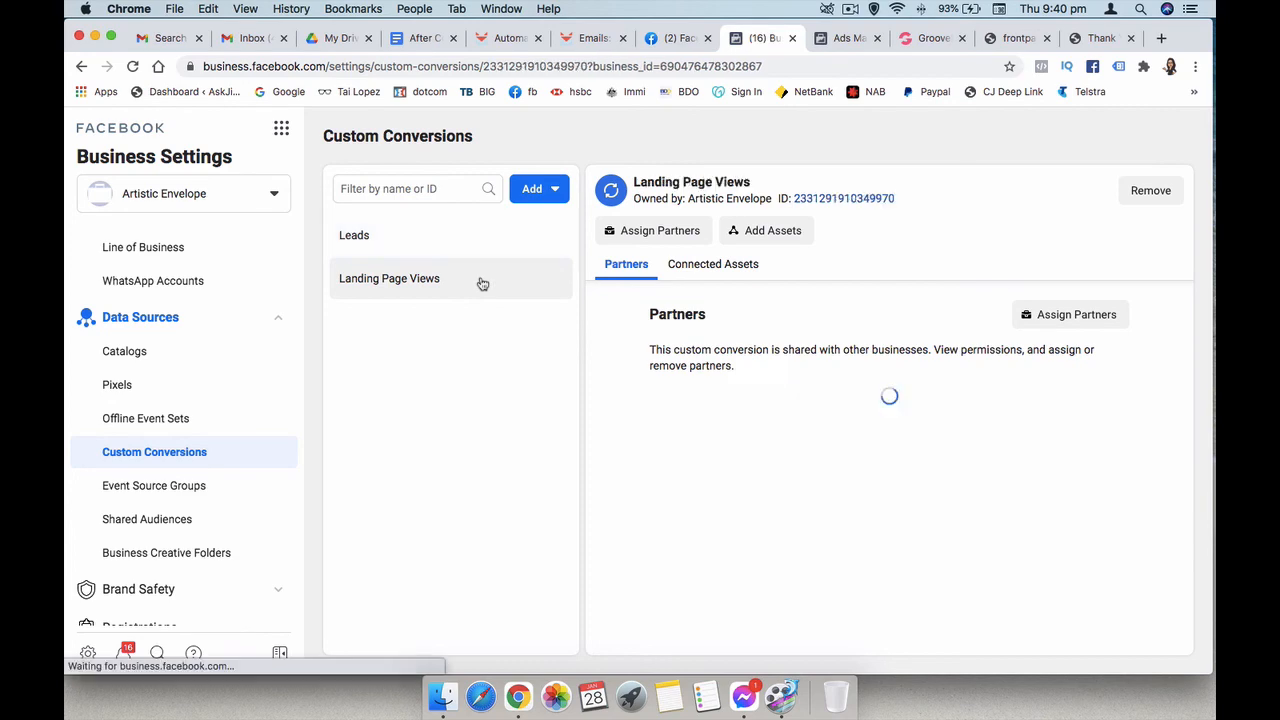
click(770, 230)
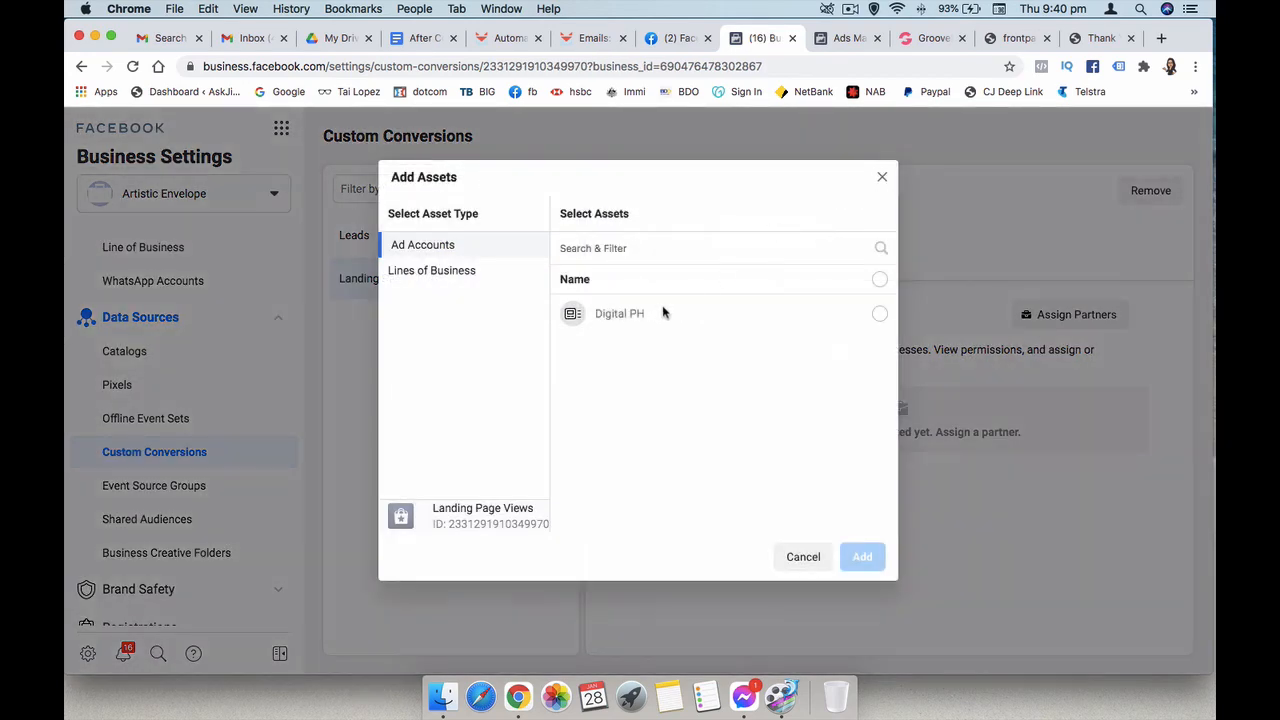
click(879, 314)
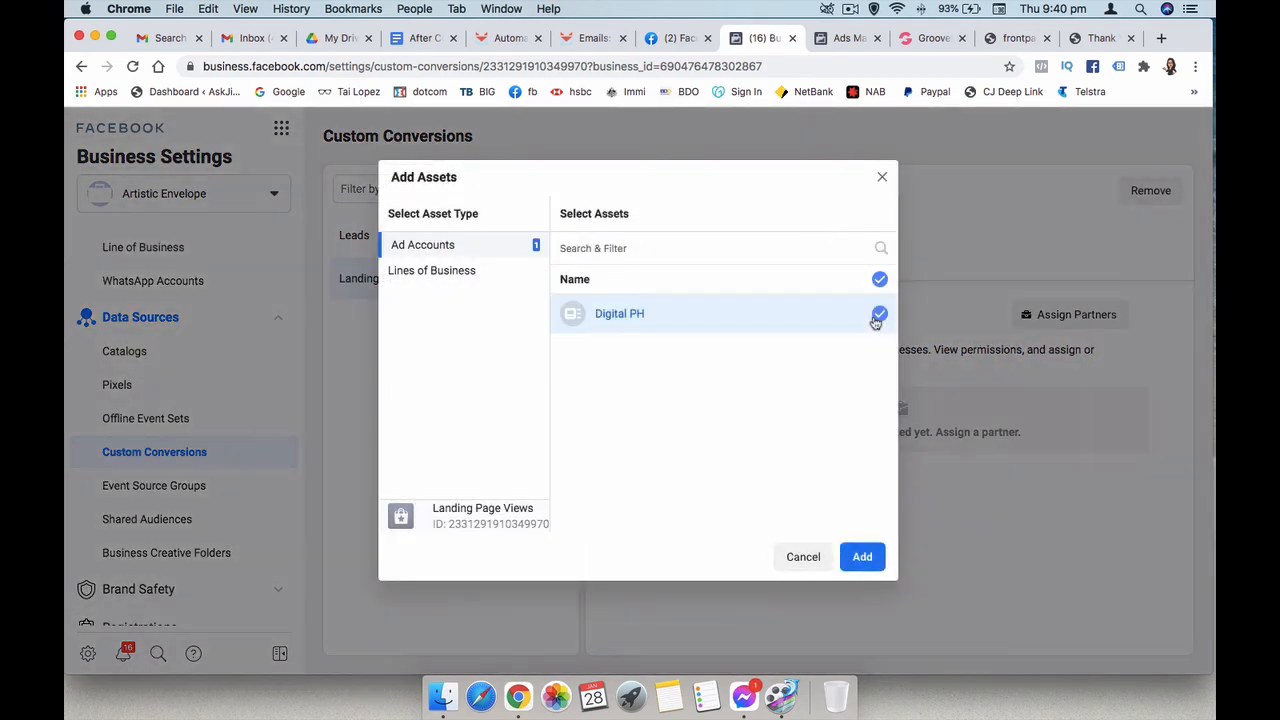
click(864, 558)
click(762, 383)
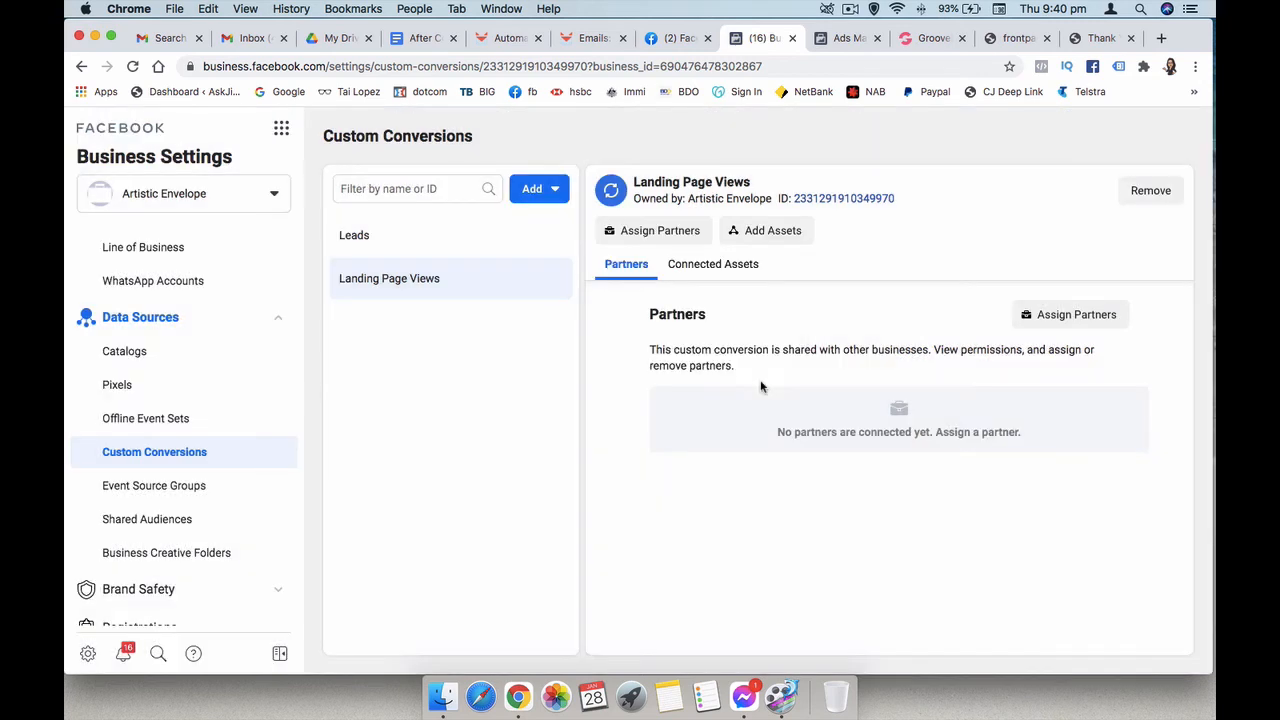
Check the connected assets of the Landing Page Views and Leads custom conversions.
click(705, 268)
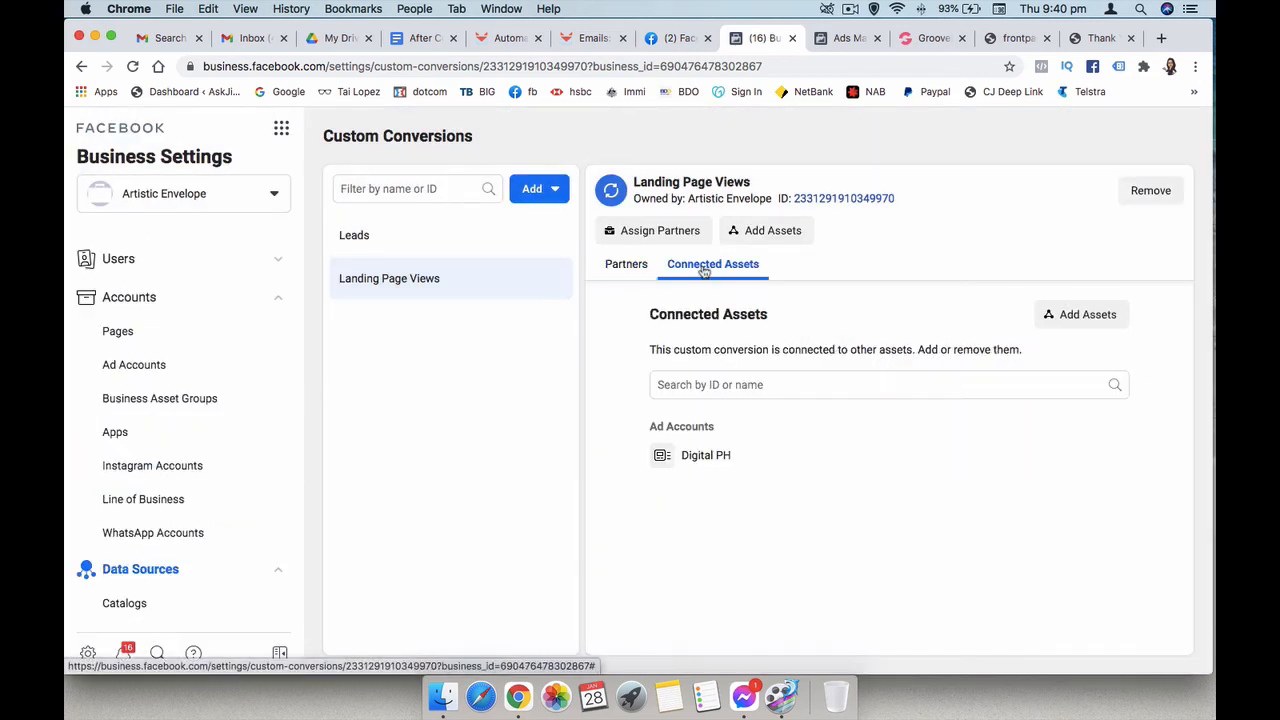
click(475, 247)
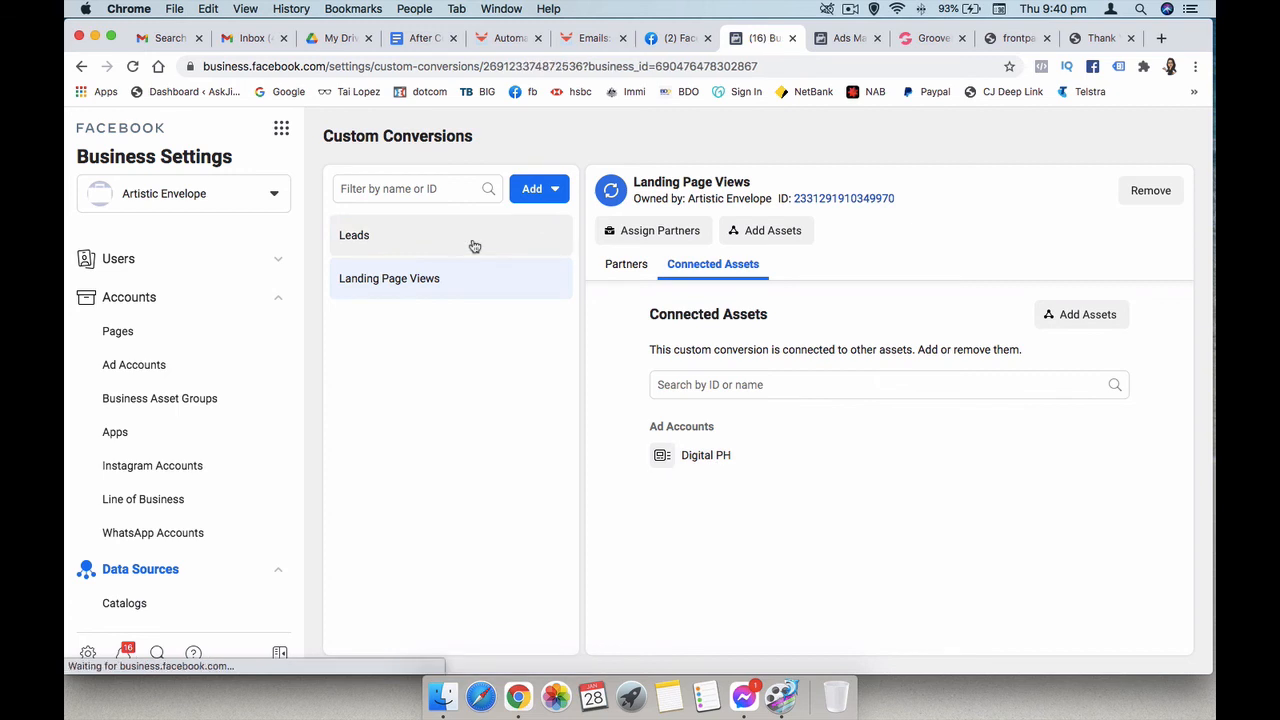
click(716, 264)
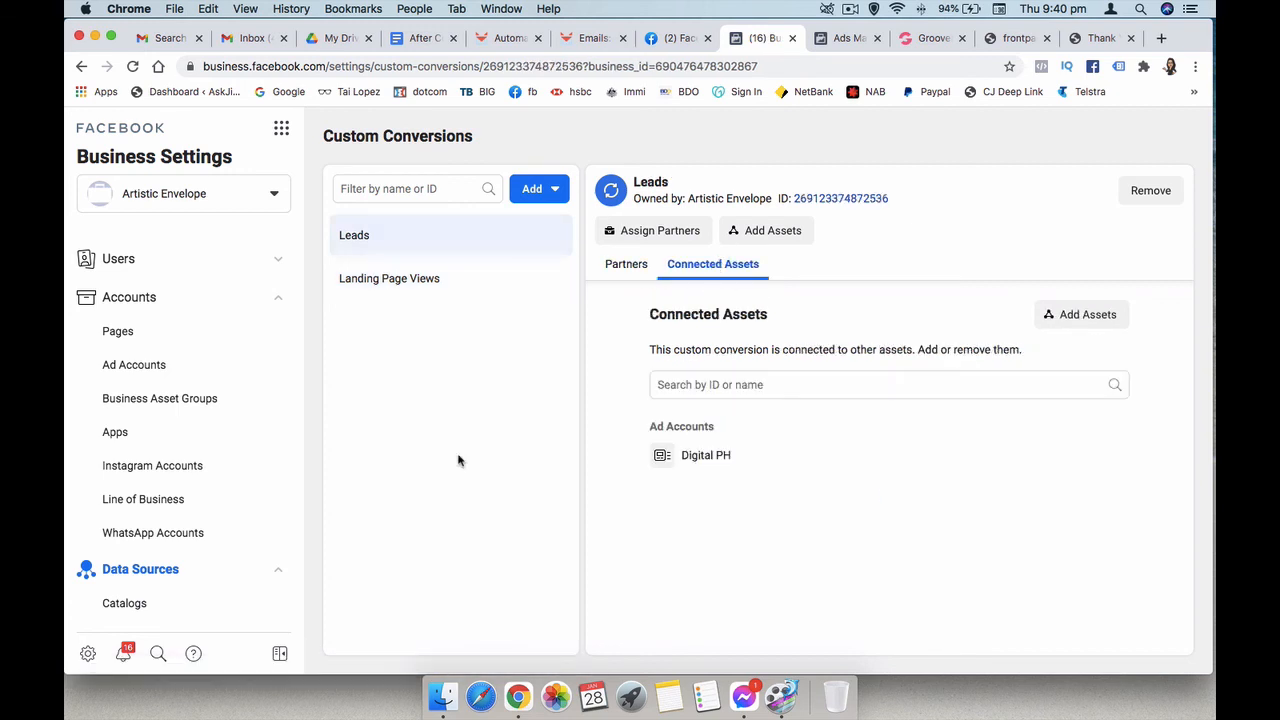
Return to Events Manager and open the browser event test for Digital PH's Pixel.
click(847, 39)
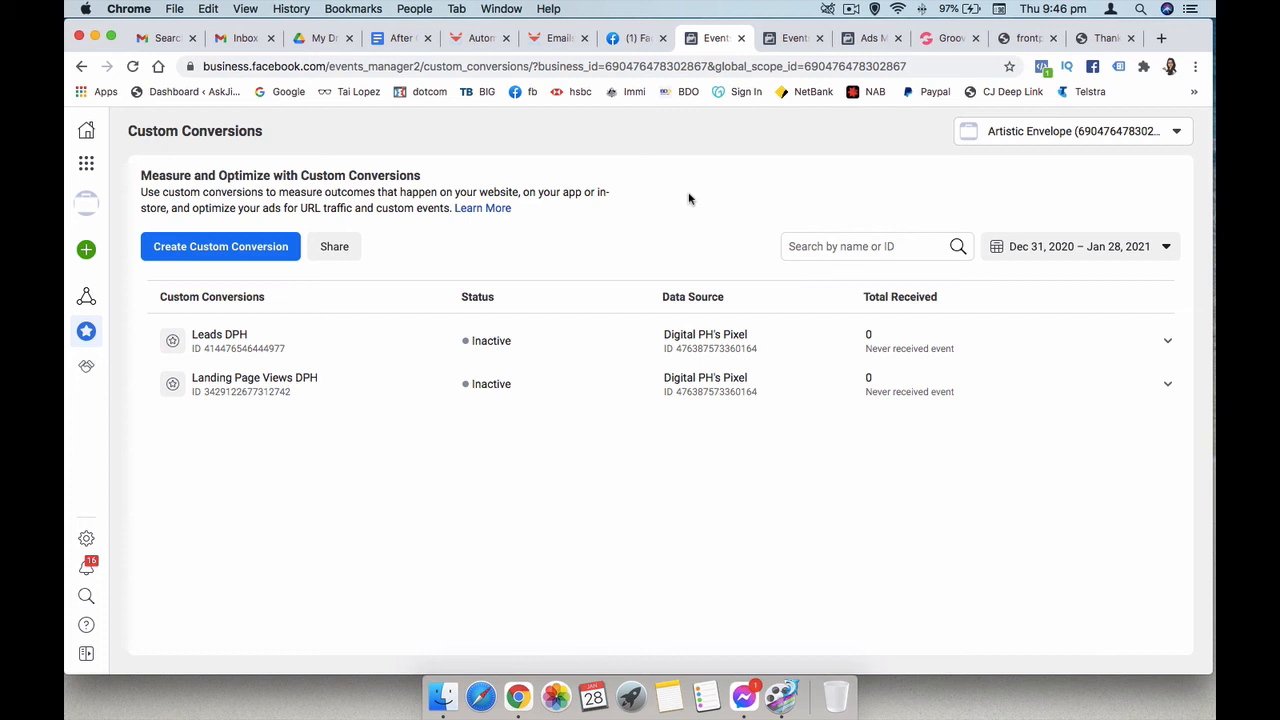
click(87, 165)
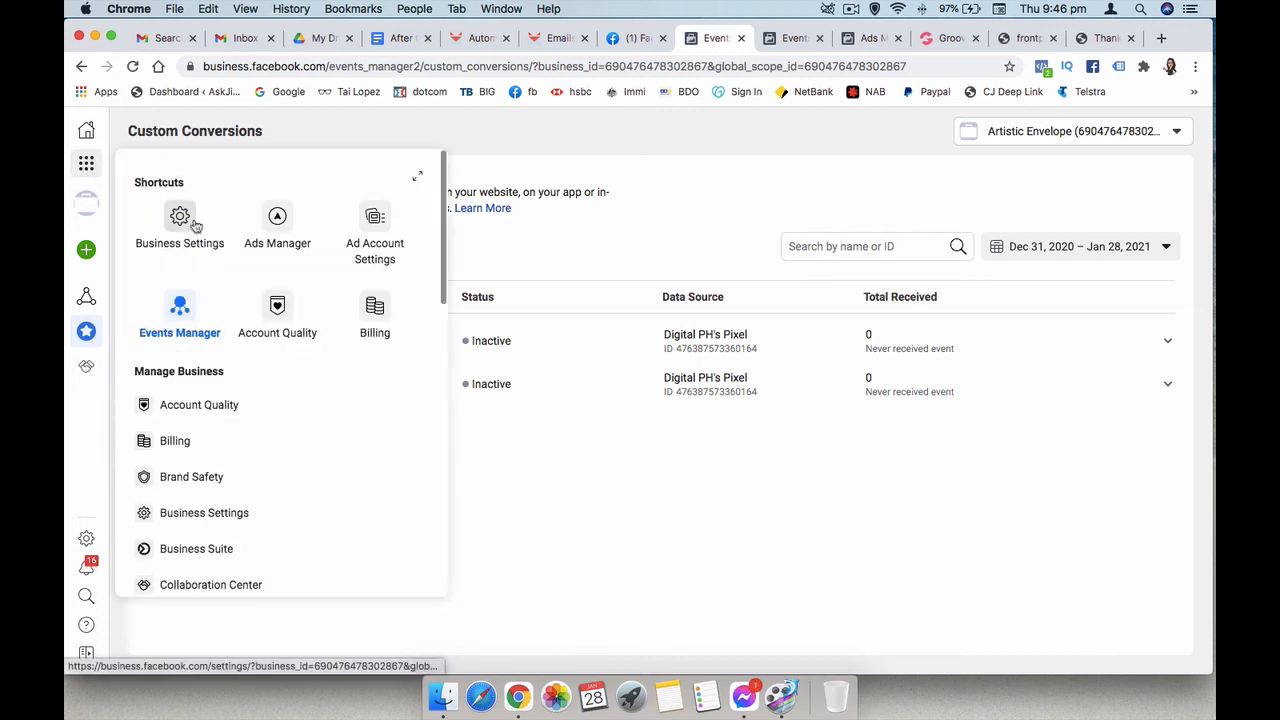
click(178, 322)
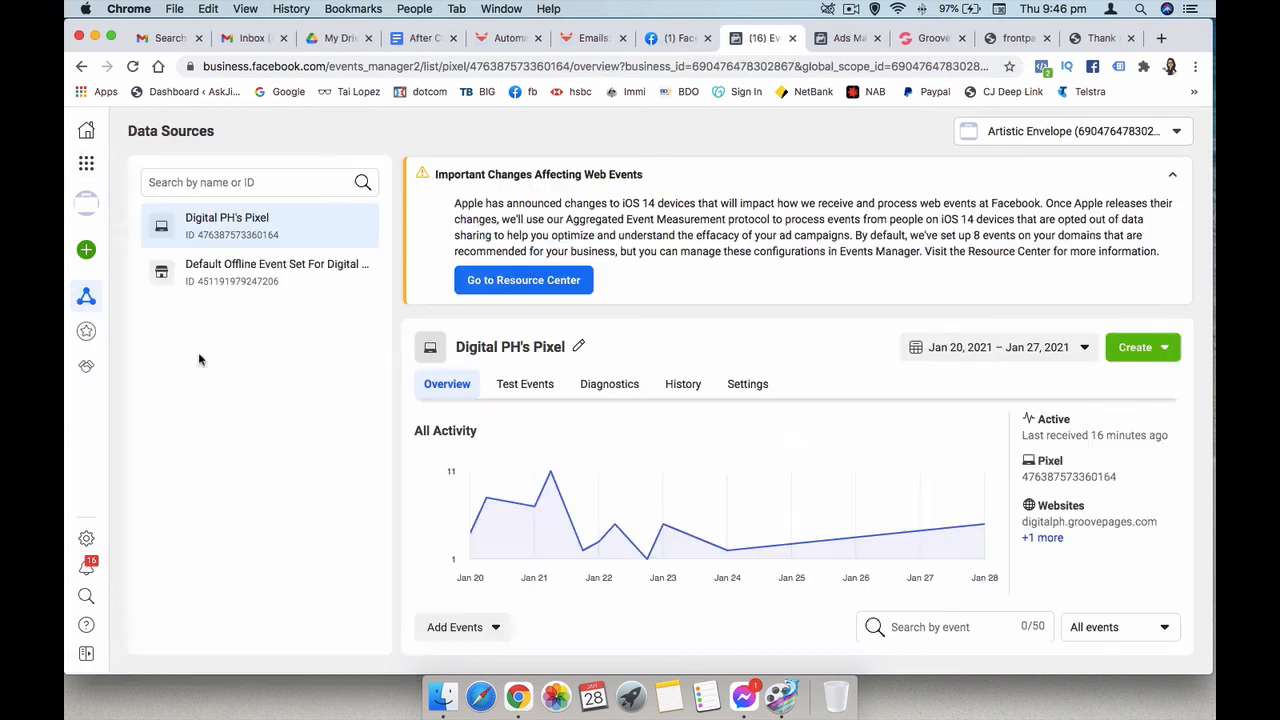
click(530, 391)
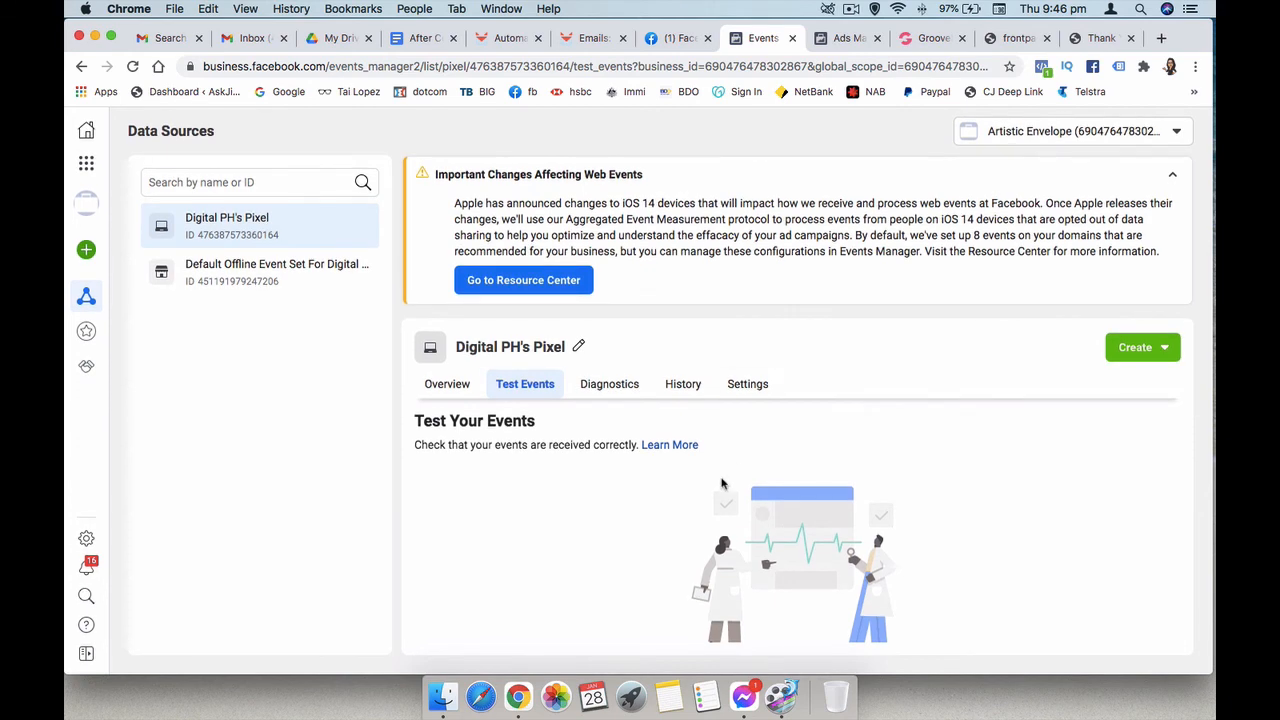
scroll(722, 484, down, 1)
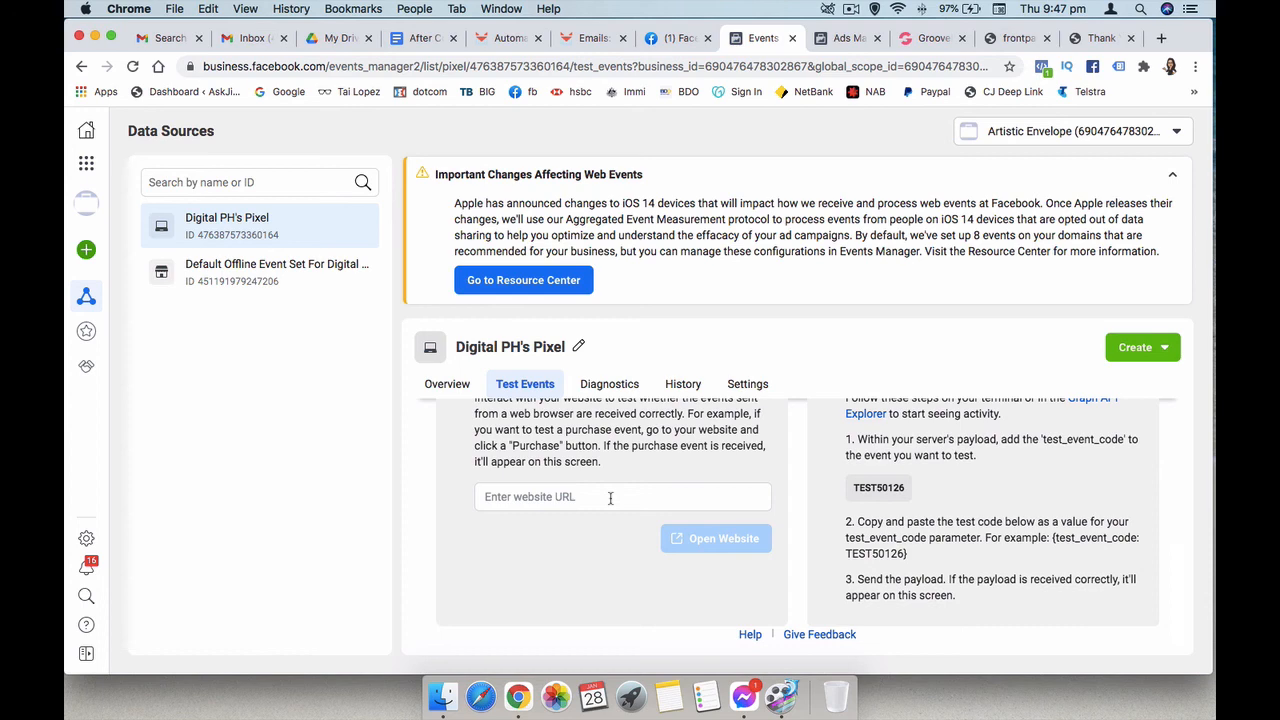
click(1012, 38)
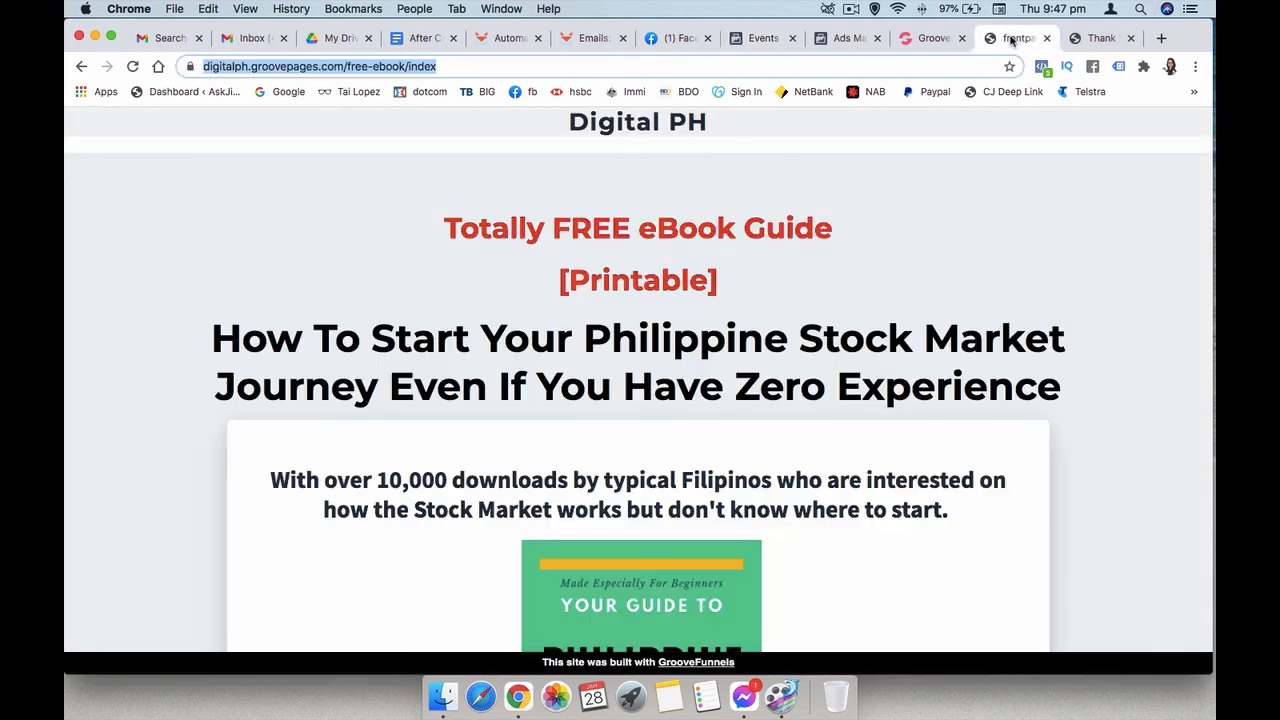
right_click(396, 66)
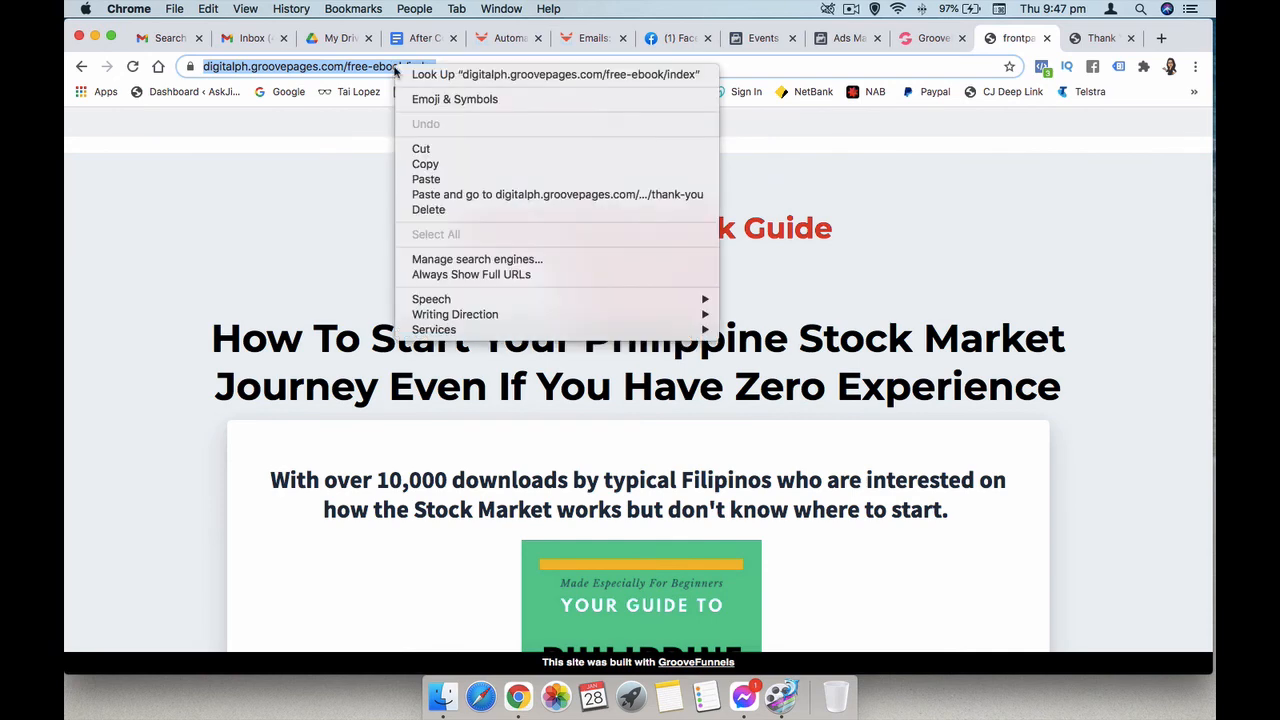
click(430, 168)
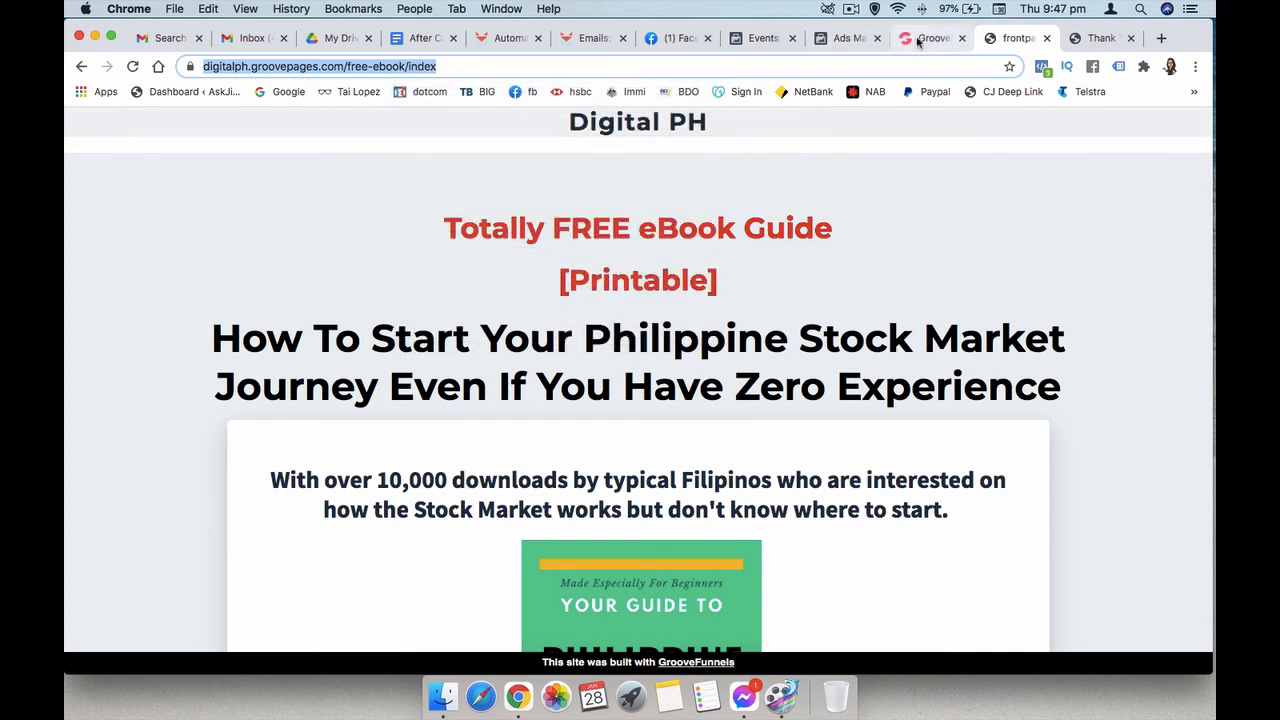
click(762, 38)
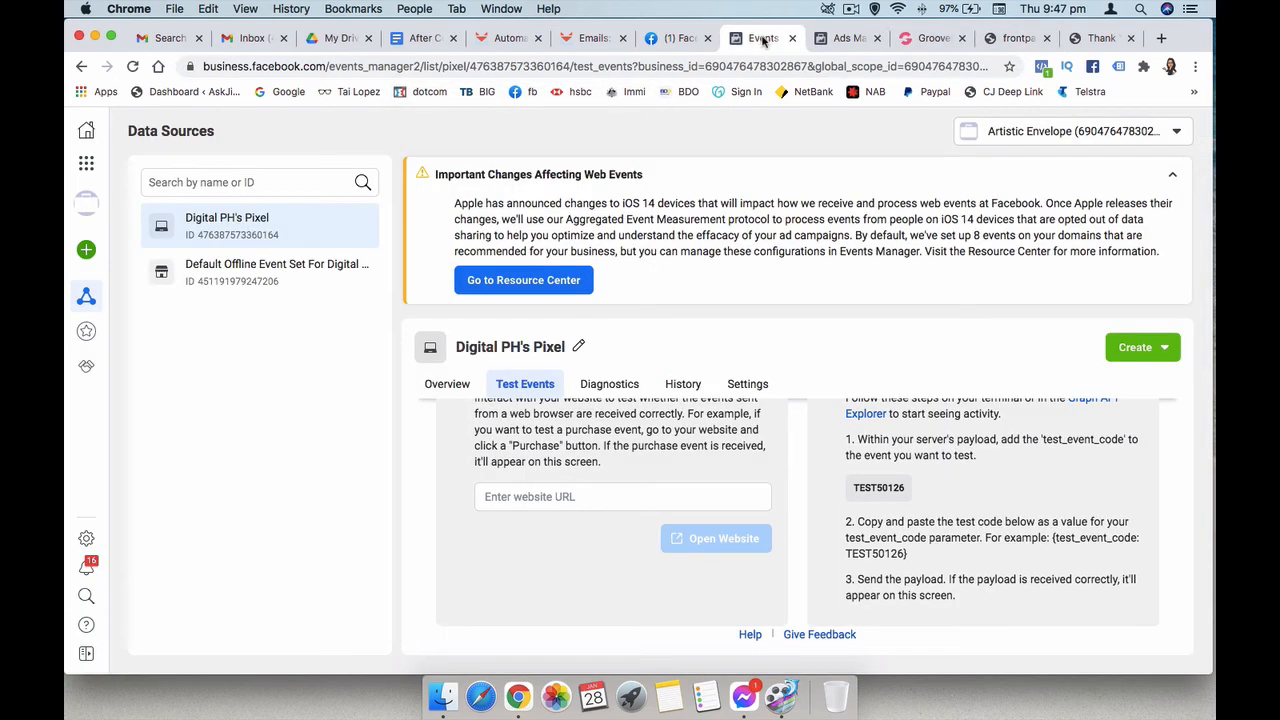
click(545, 498)
key(super+v)
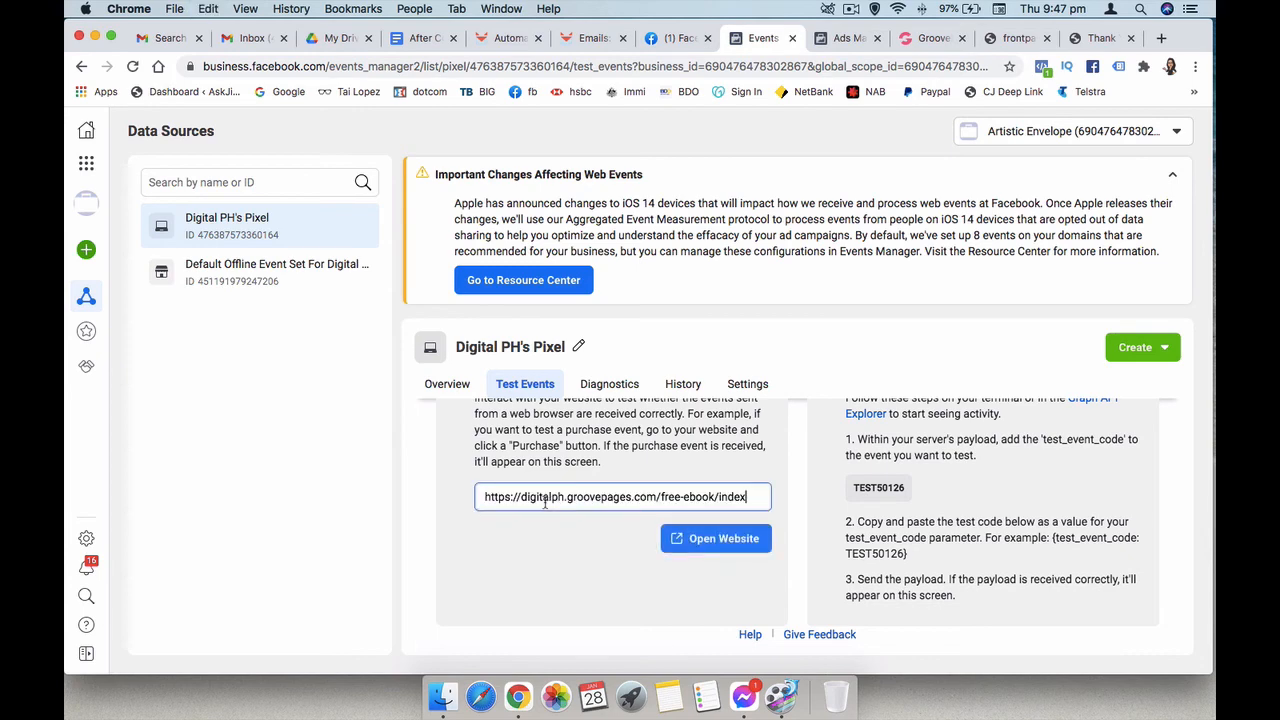
Open the landing page from the event test and inspect its pixel events with Facebook Pixel Helper.
click(703, 541)
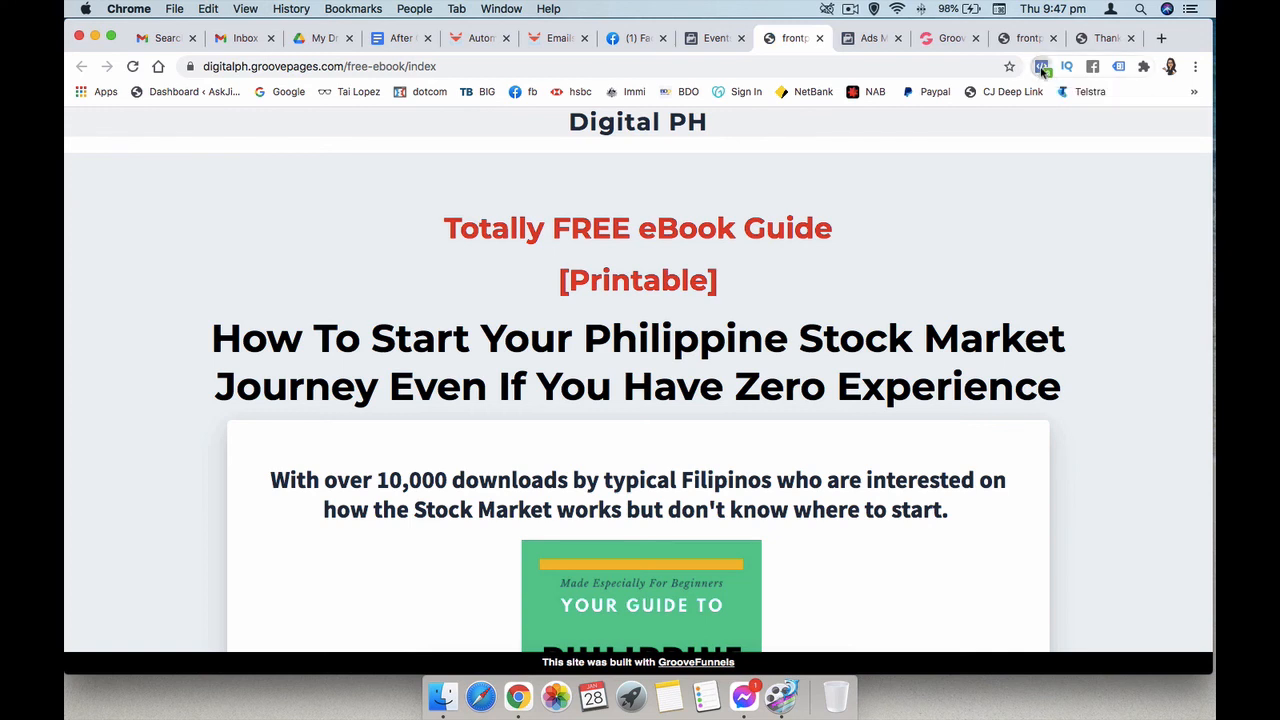
click(1042, 68)
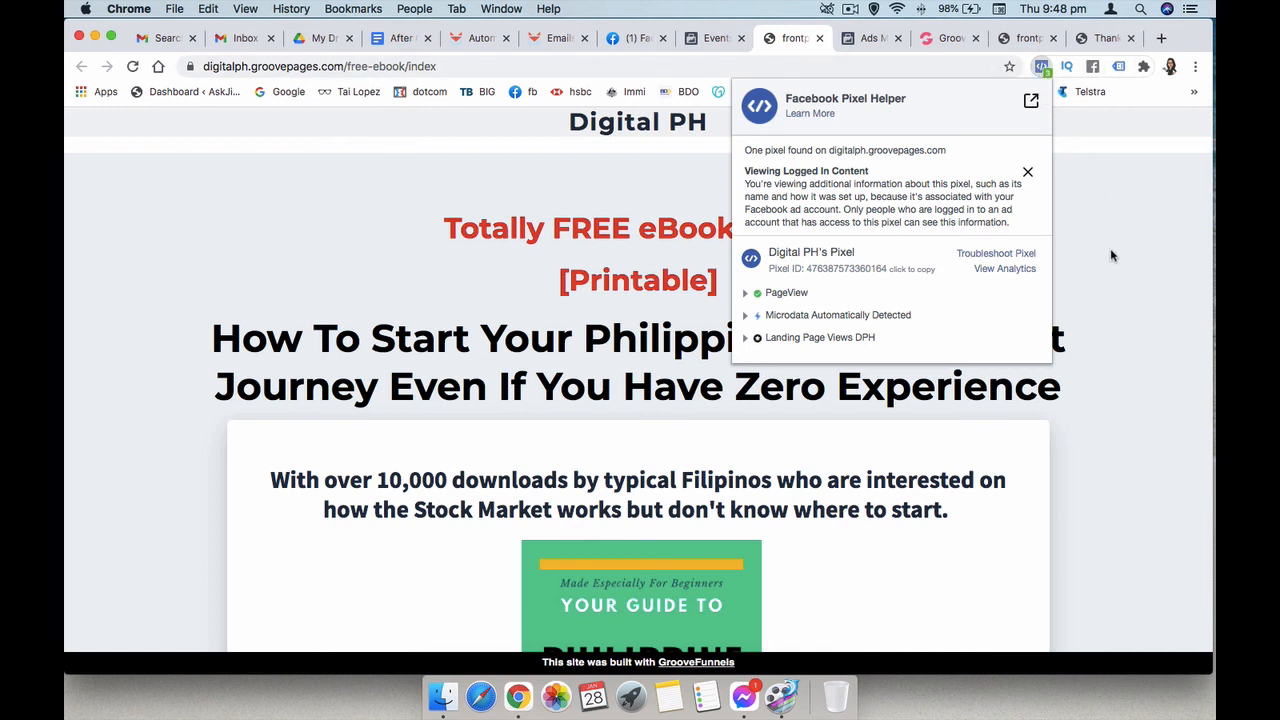
click(1041, 66)
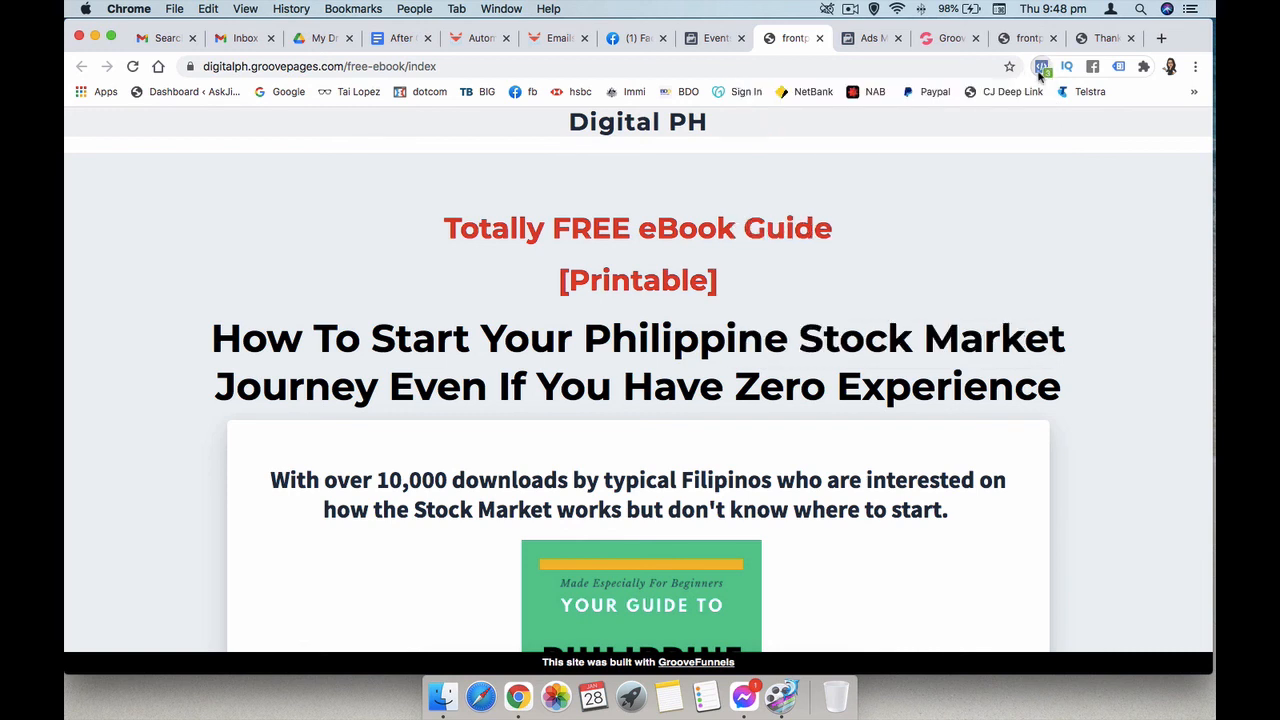